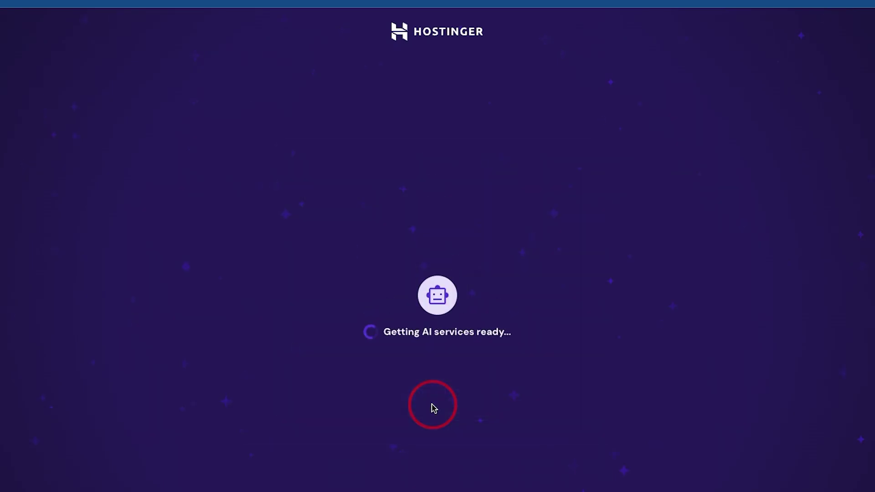
scroll(437, 273, down, 5)
scroll(437, 274, down, 2)
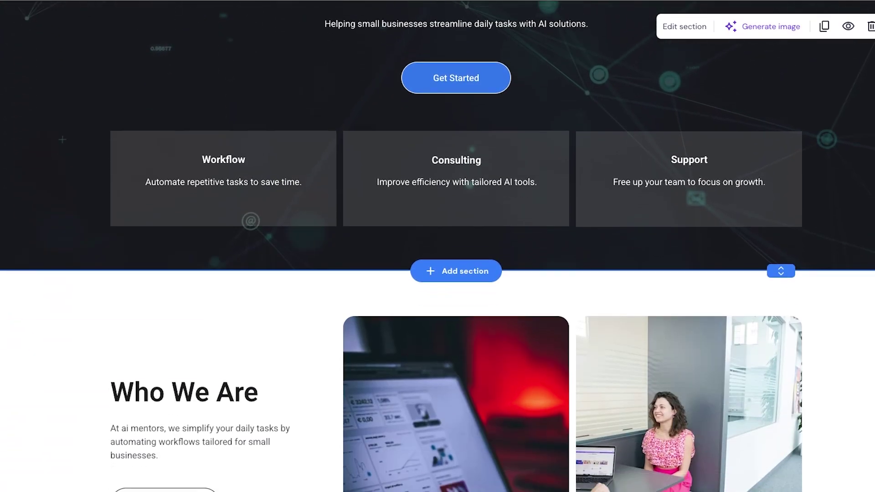
scroll(437, 274, down, 3)
scroll(438, 273, down, 3)
scroll(438, 273, down, 2)
scroll(437, 273, down, 4)
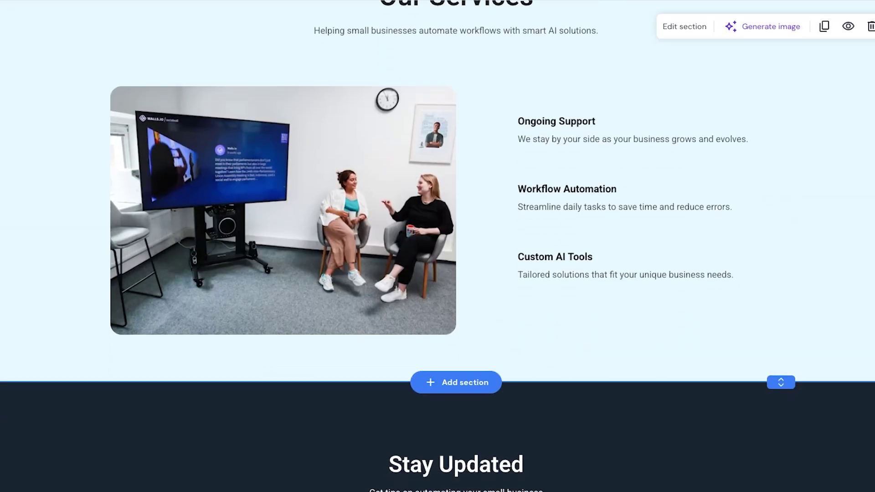
scroll(437, 274, down, 2)
scroll(438, 274, down, 4)
scroll(438, 273, down, 2)
scroll(437, 274, down, 5)
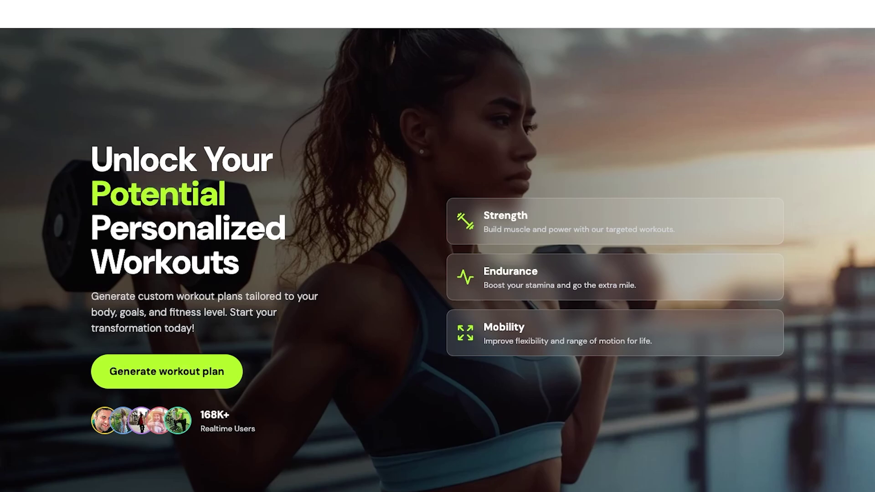
scroll(438, 274, down, 4)
scroll(437, 274, down, 3)
scroll(437, 274, down, 2)
scroll(437, 273, down, 3)
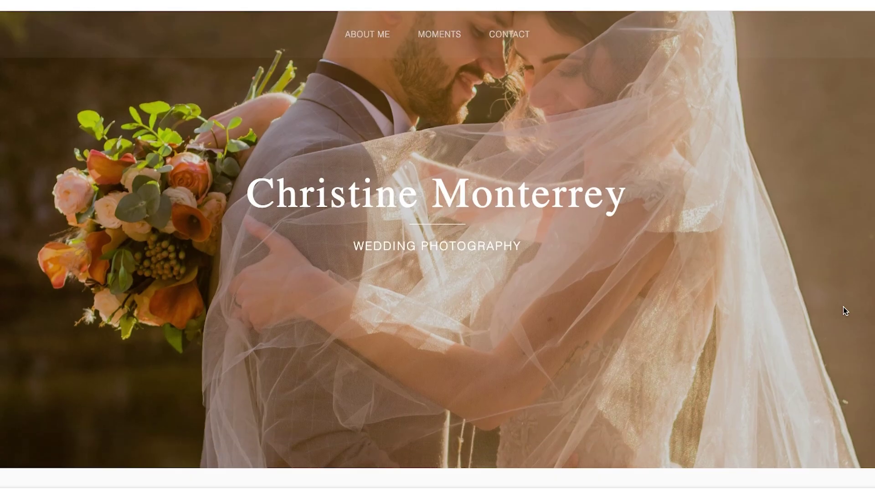
scroll(842, 307, down, 5)
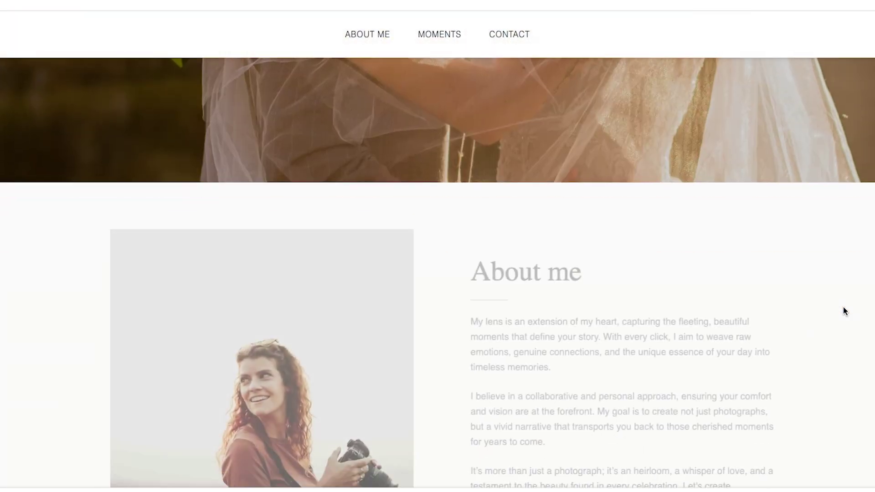
scroll(842, 307, down, 2)
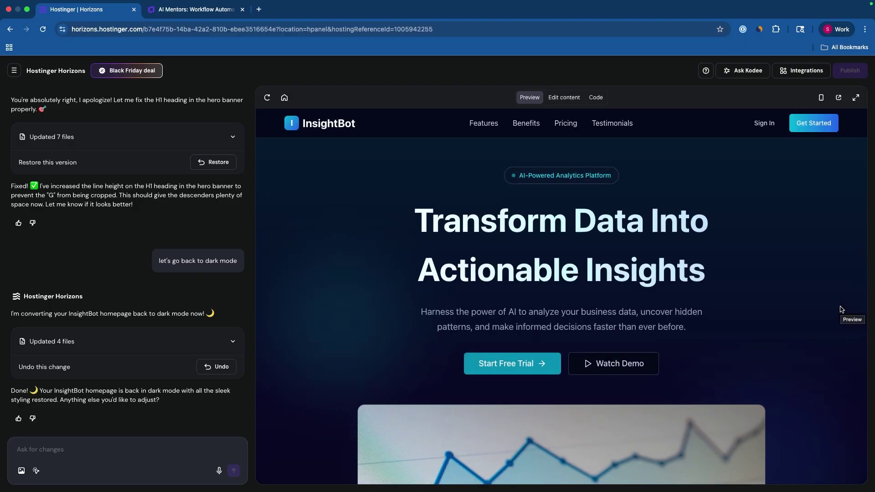
scroll(842, 310, down, 5)
scroll(841, 309, down, 5)
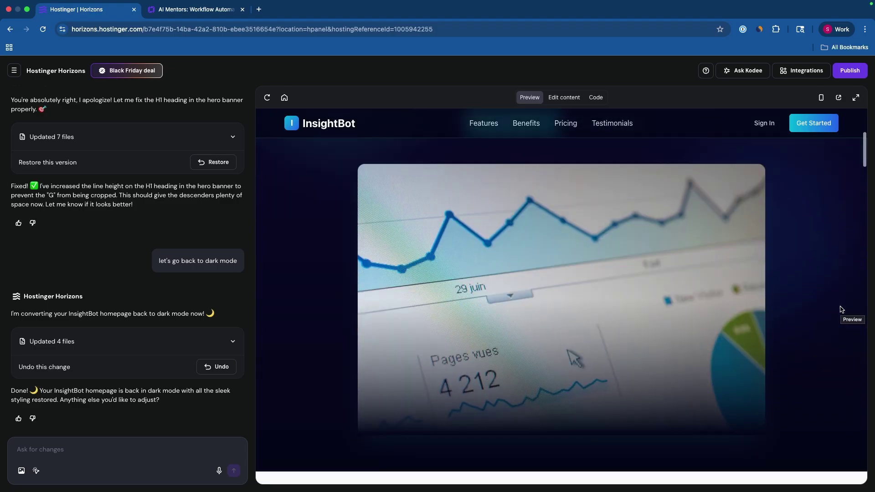
scroll(841, 310, down, 5)
scroll(840, 309, down, 3)
scroll(841, 308, down, 4)
scroll(841, 309, down, 3)
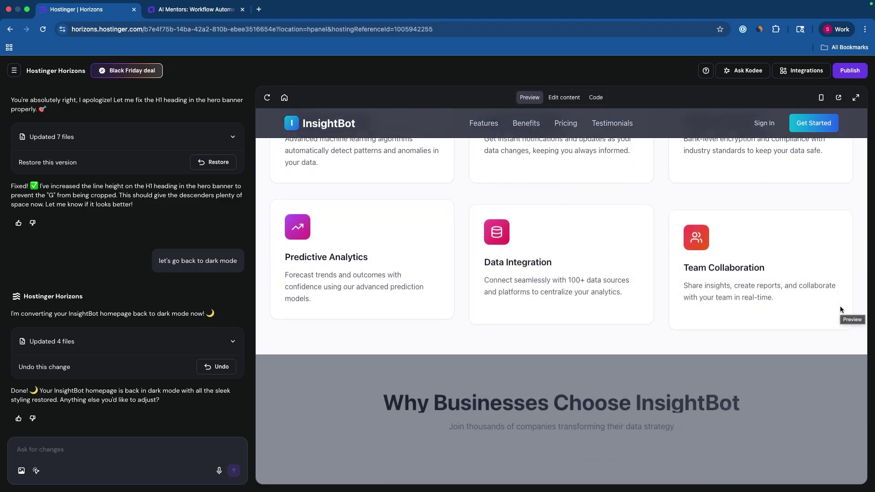
scroll(840, 305, down, 5)
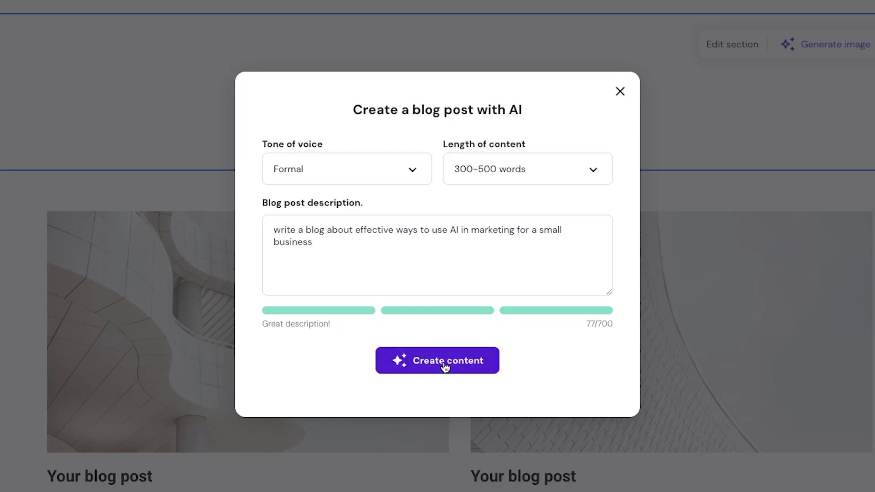
Generate the formal 300–500 word blog post on AI marketing for small businesses
click(445, 369)
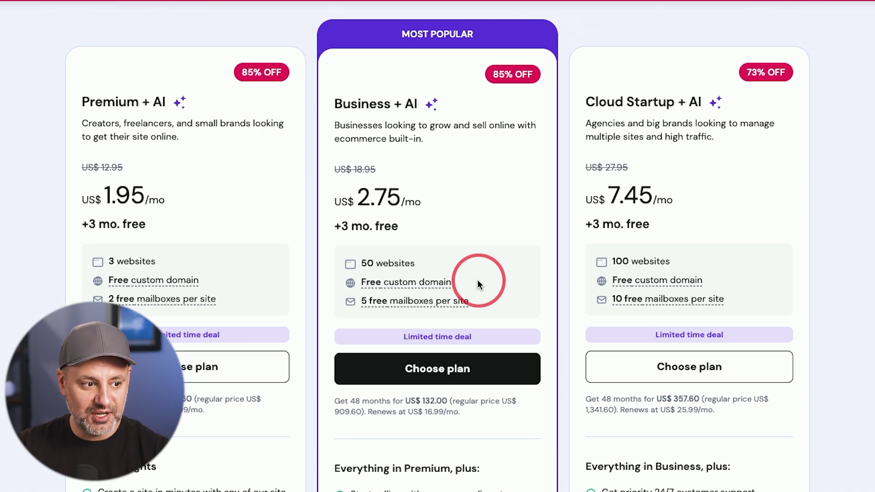
scroll(491, 341, down, 2)
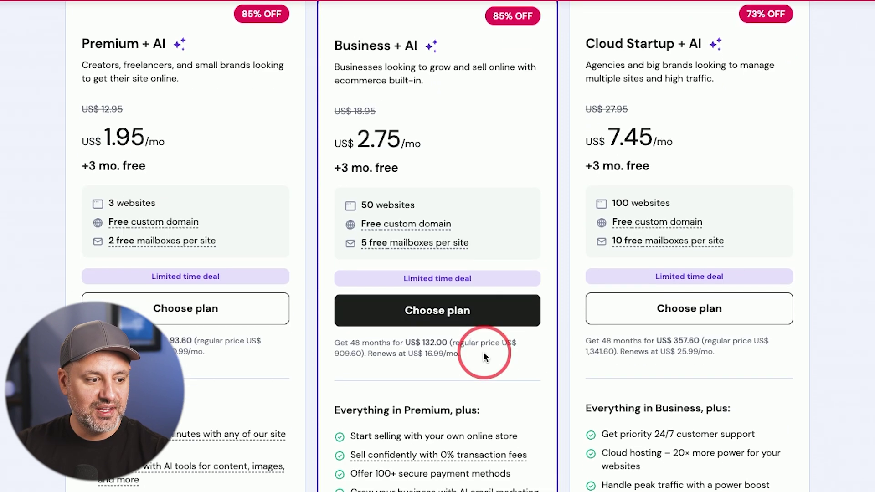
scroll(454, 451, down, 1)
scroll(455, 457, down, 1)
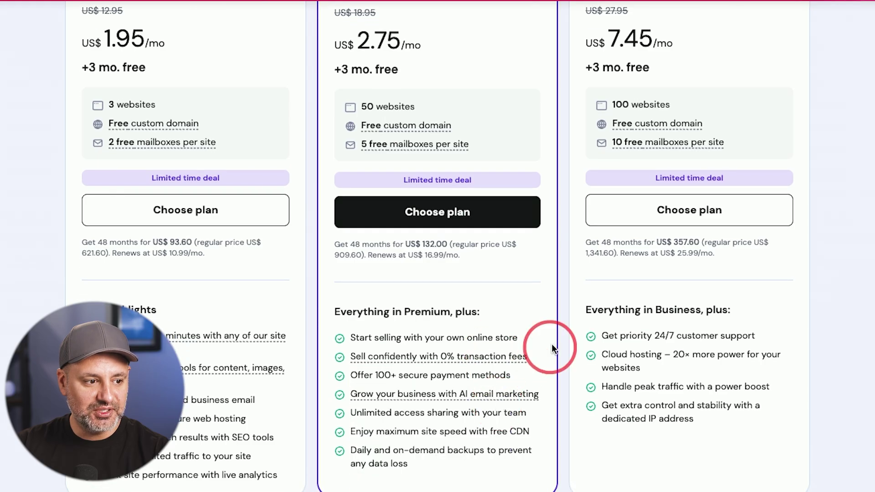
scroll(553, 344, up, 2)
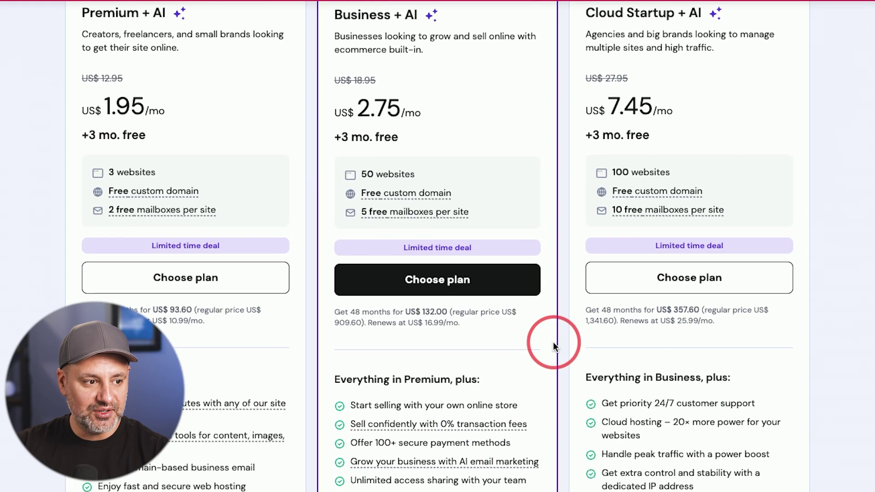
Choose Business + AI, adding it to the cart on a 48-month period
click(423, 289)
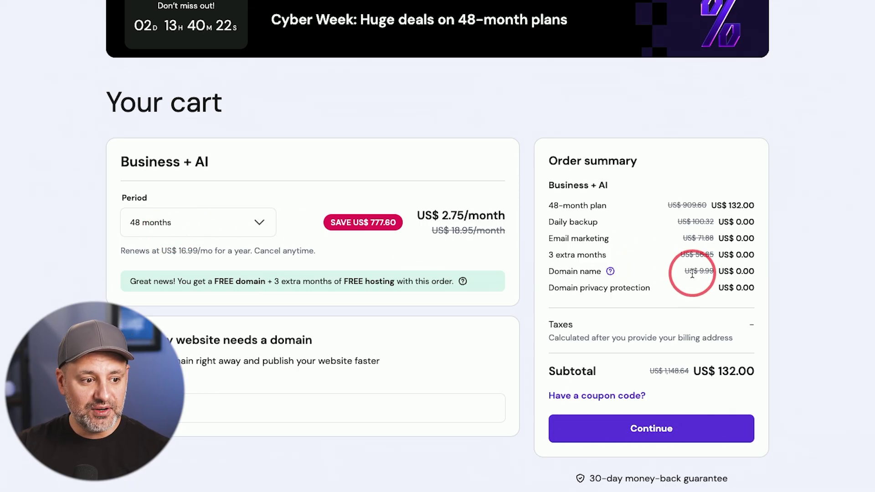
Apply coupon HOWFINITYAI to bring the subtotal to US$ 118.80, then continue
click(560, 401)
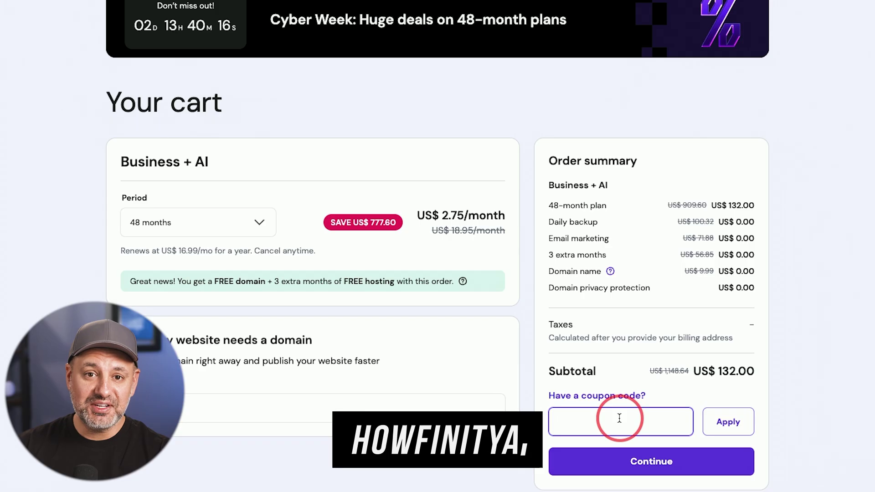
text(HOWFINITYAI)
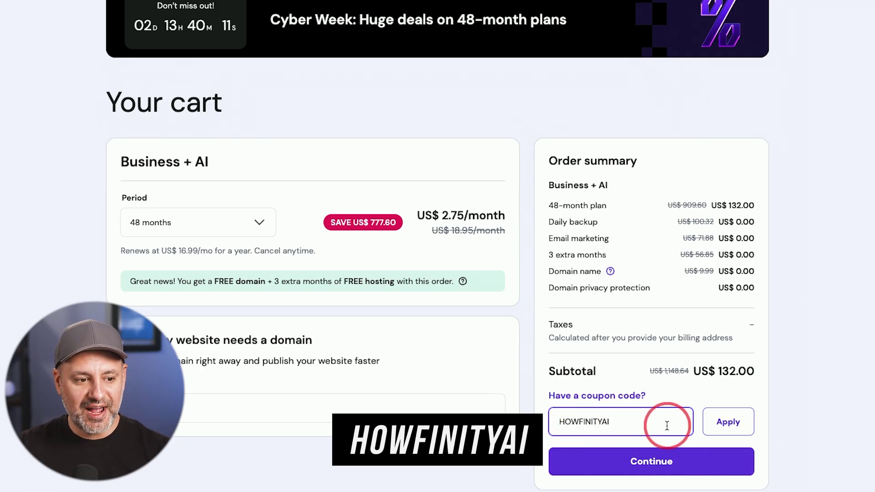
click(744, 421)
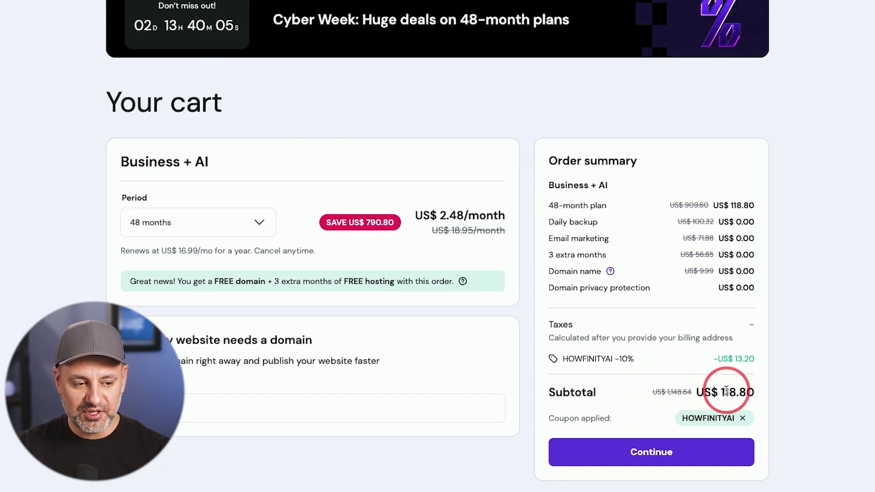
click(645, 460)
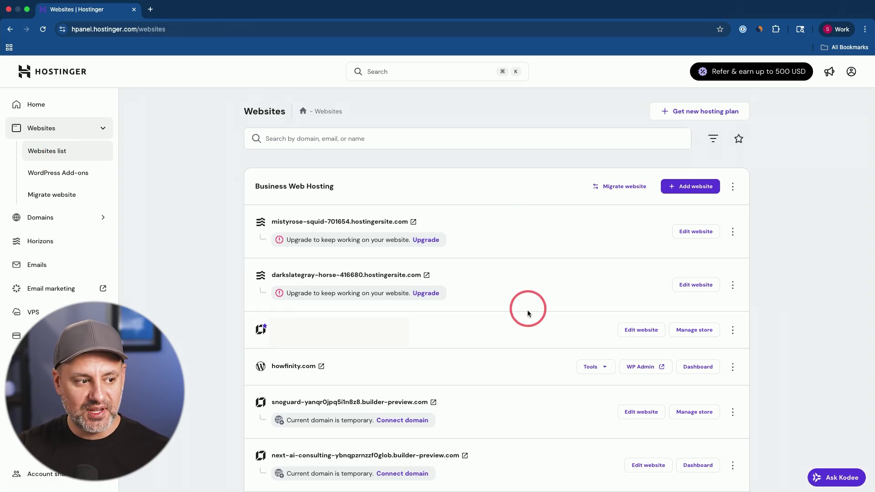
click(690, 188)
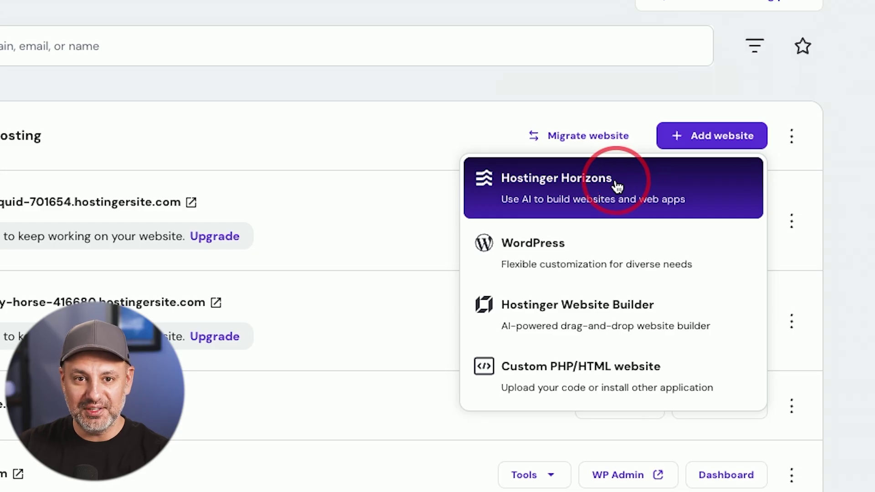
Create a Website Builder site from the AI Mentor brand name and description
click(559, 319)
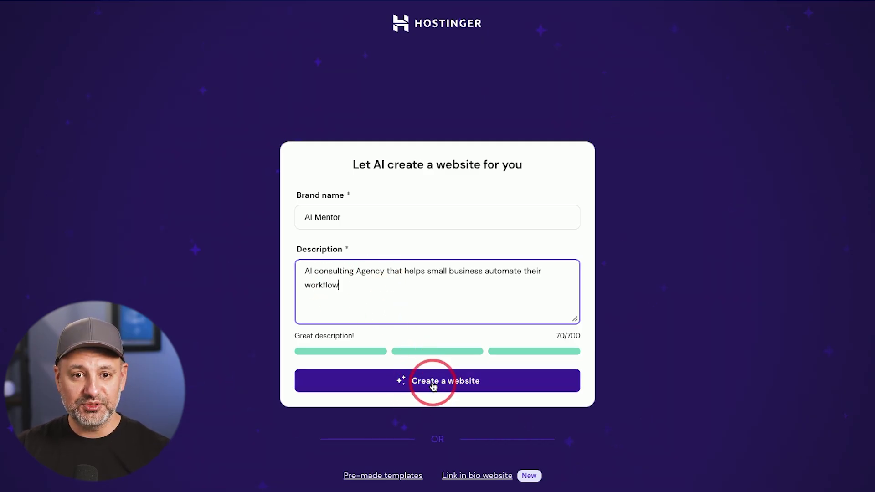
click(432, 385)
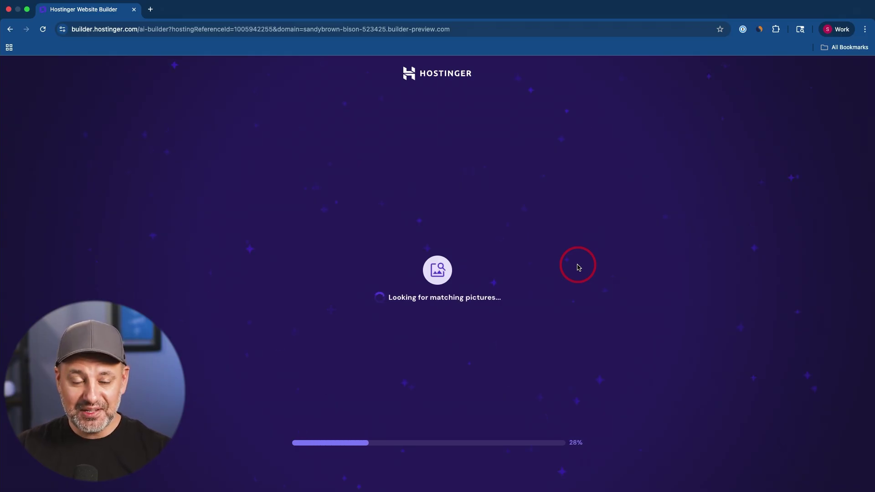
scroll(560, 230, down, 5)
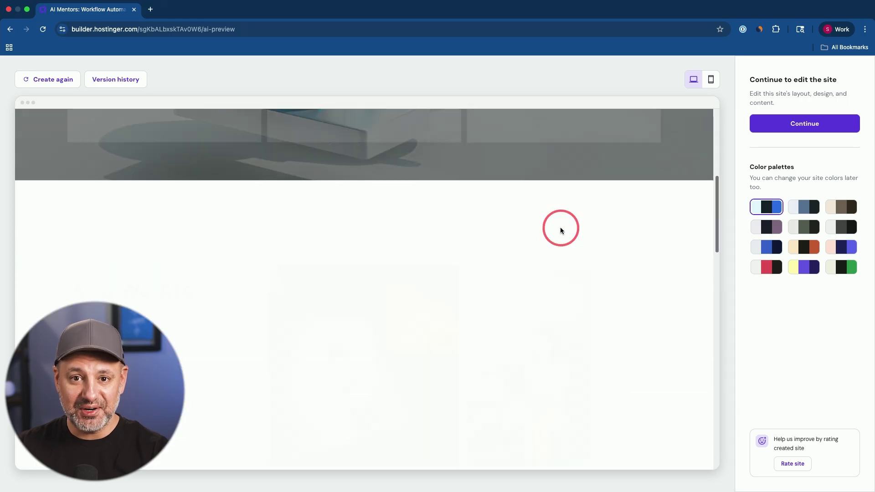
scroll(560, 230, up, 8)
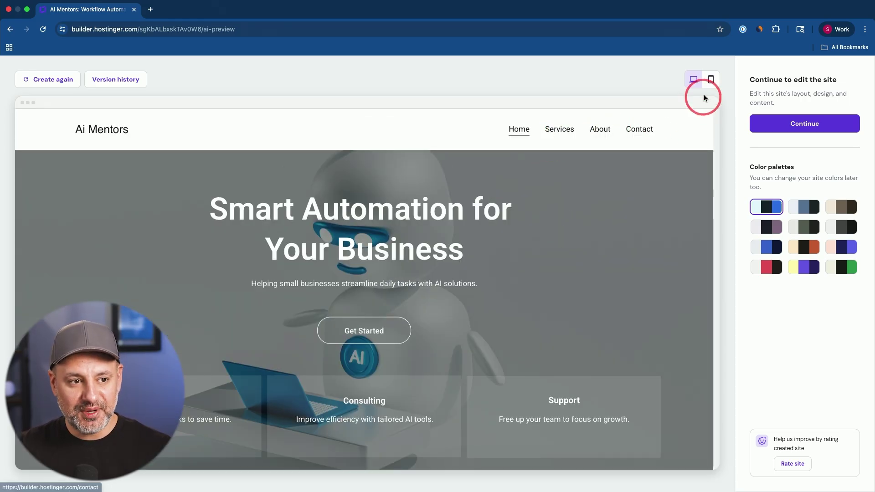
Preview the site in phone and desktop layouts, then continue with the dark-and-blue palette
click(710, 80)
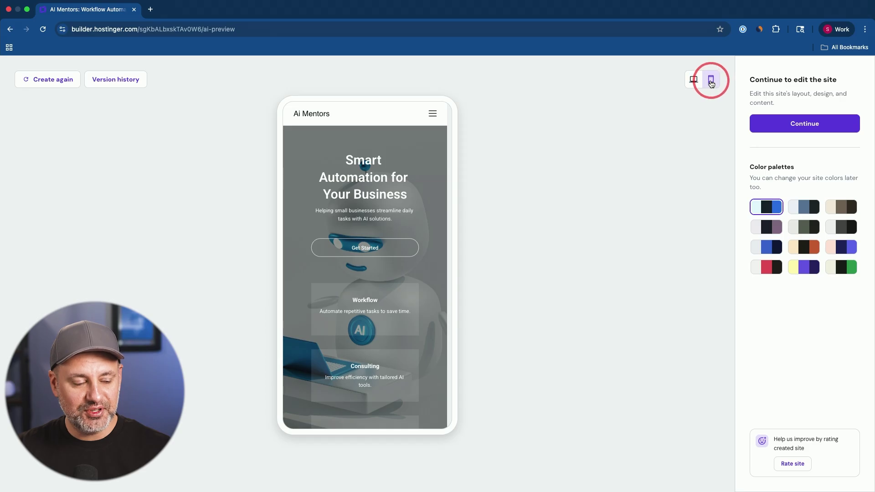
scroll(364, 205, down, 10)
scroll(368, 204, down, 5)
scroll(367, 204, up, 15)
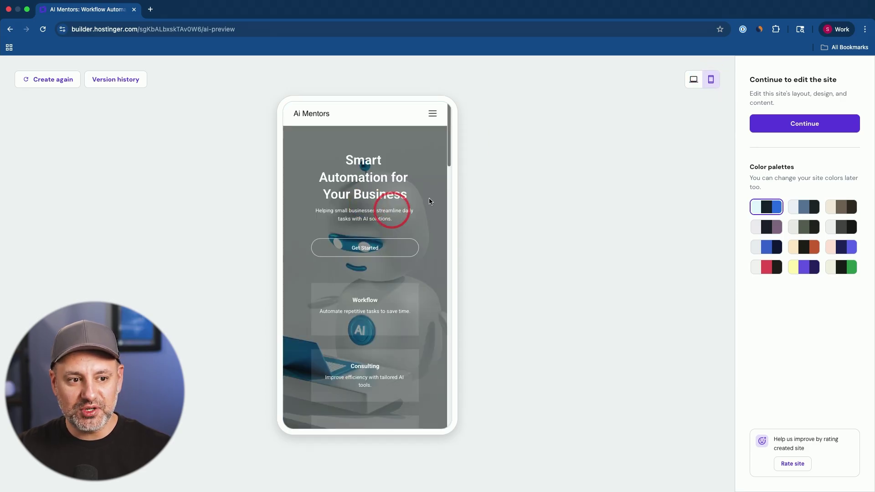
click(692, 79)
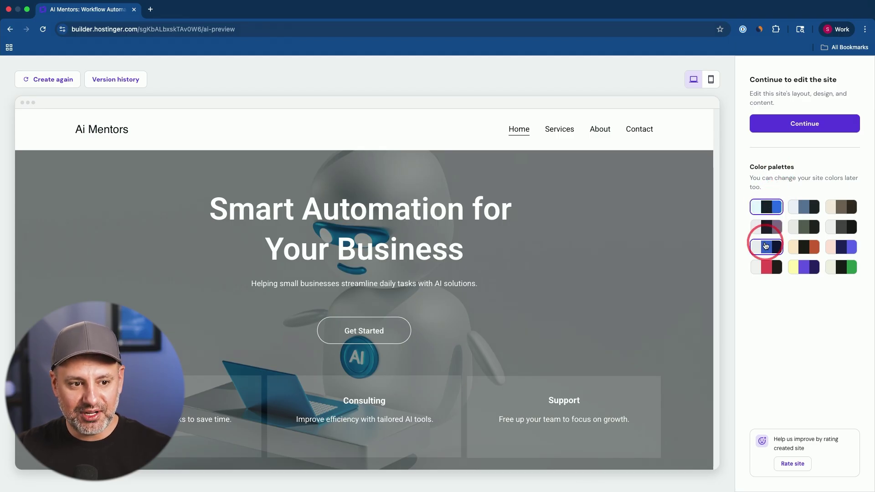
click(844, 247)
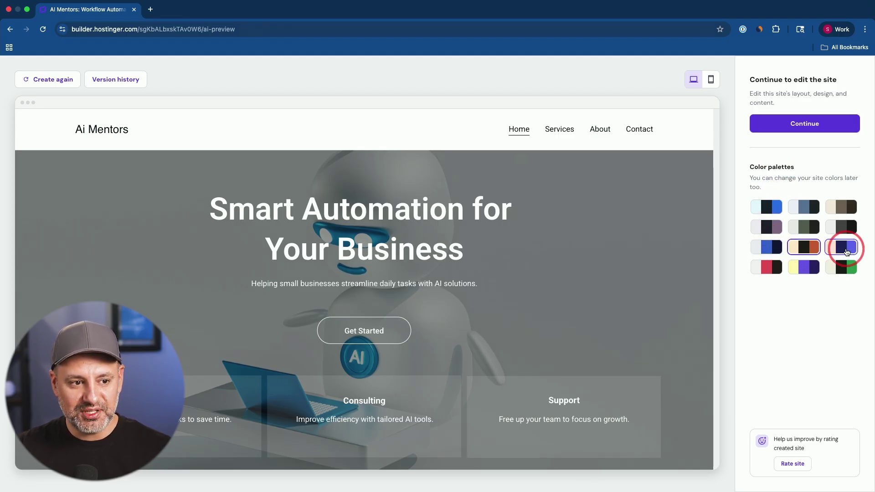
click(765, 206)
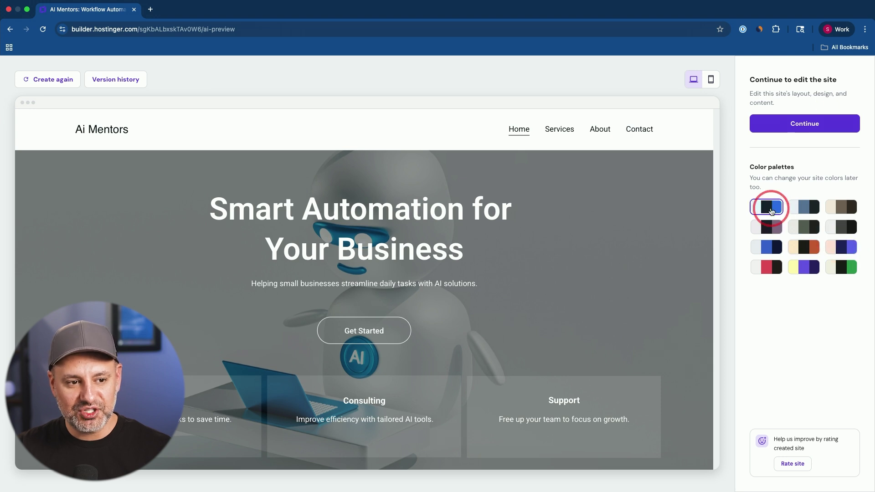
click(788, 129)
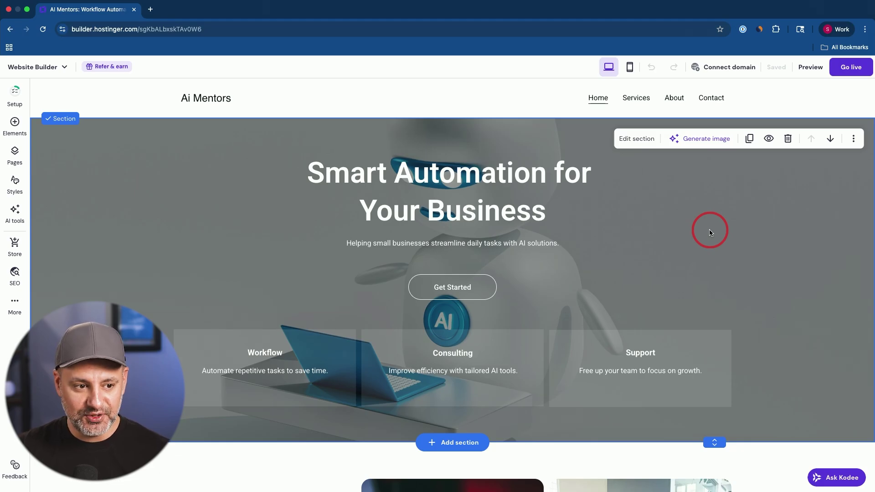
Use AI Writer Rephrase to make the hero heading 'Intelligent Automation Solutions for Your Company'
click(413, 205)
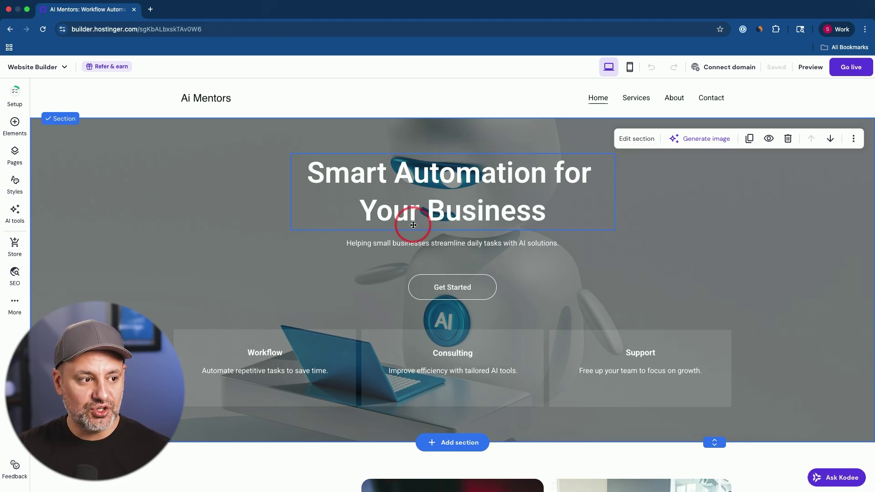
double_click(410, 195)
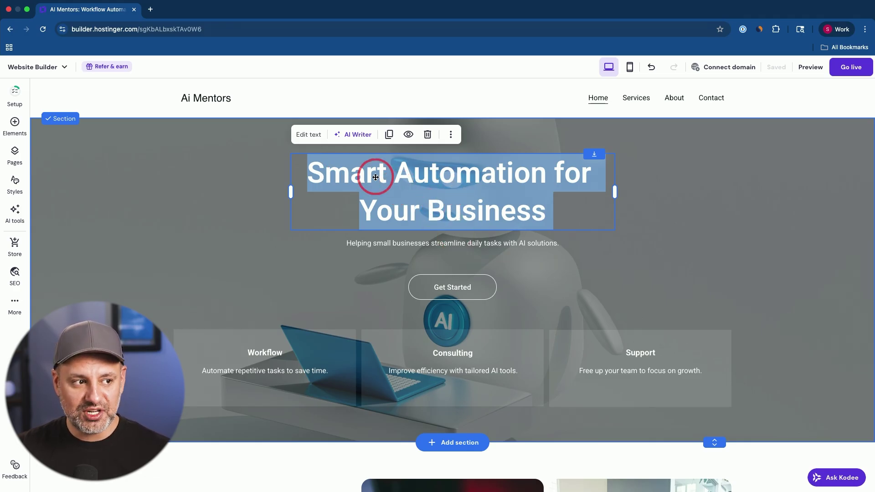
click(353, 136)
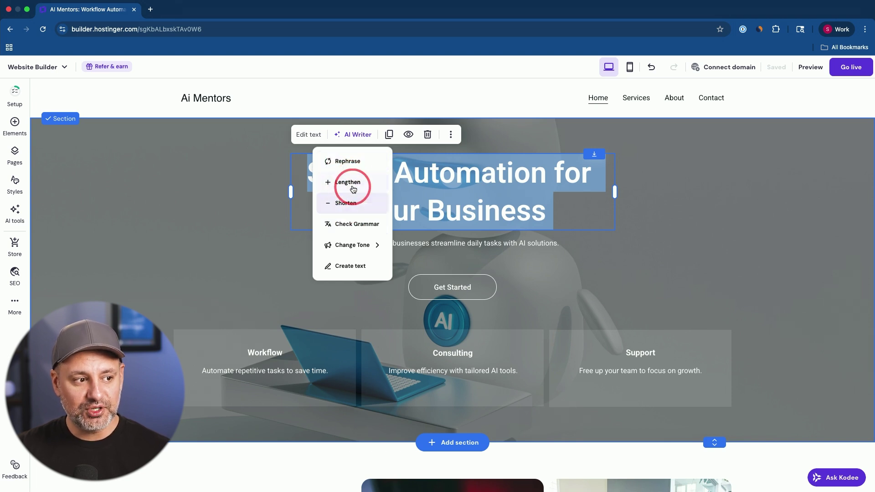
click(347, 162)
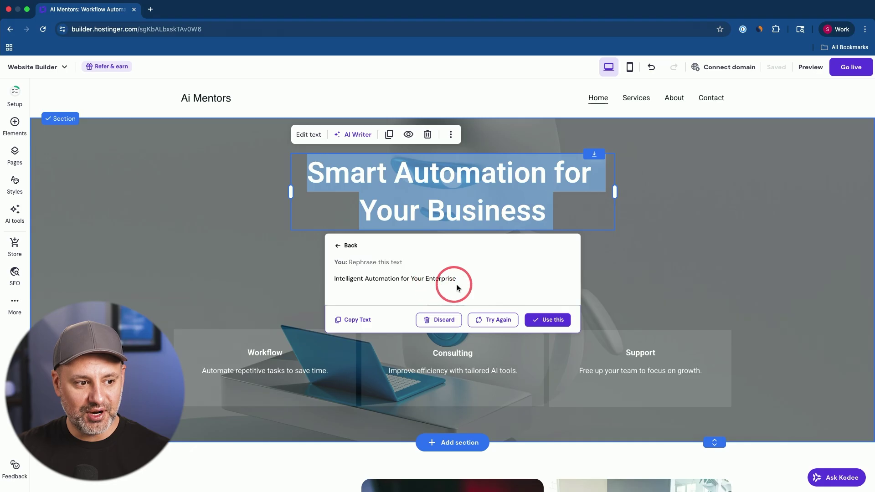
click(493, 320)
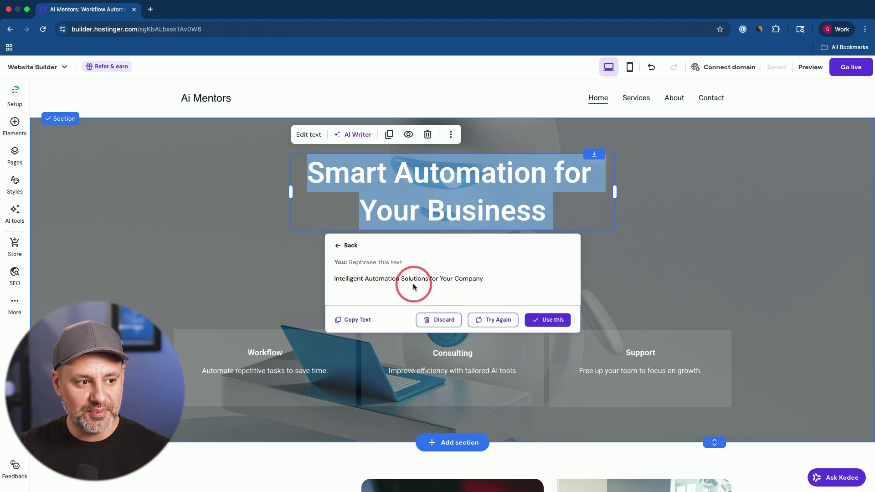
click(553, 319)
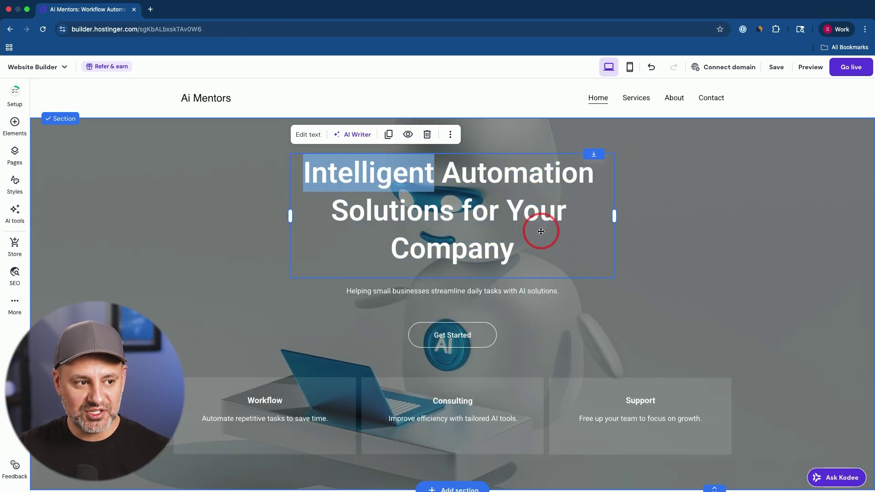
Drag the hero heading box wider on both the left and right sides
click(637, 200)
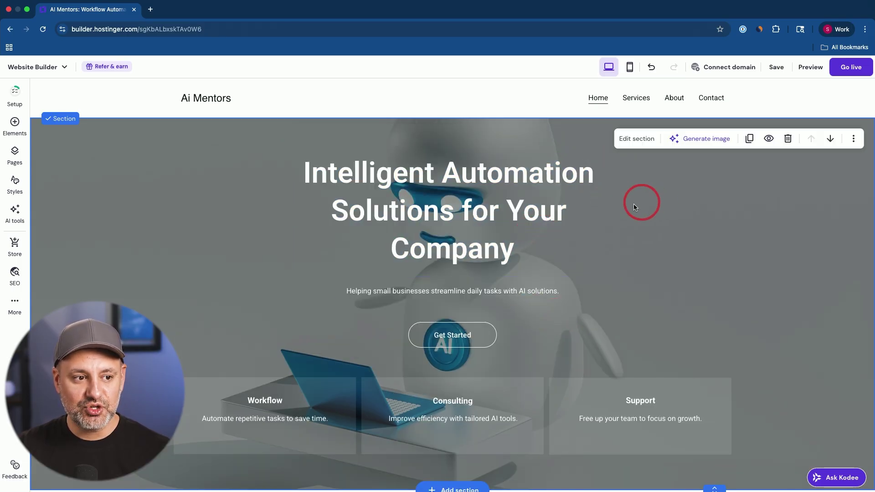
click(548, 211)
drag(614, 210, 677, 212)
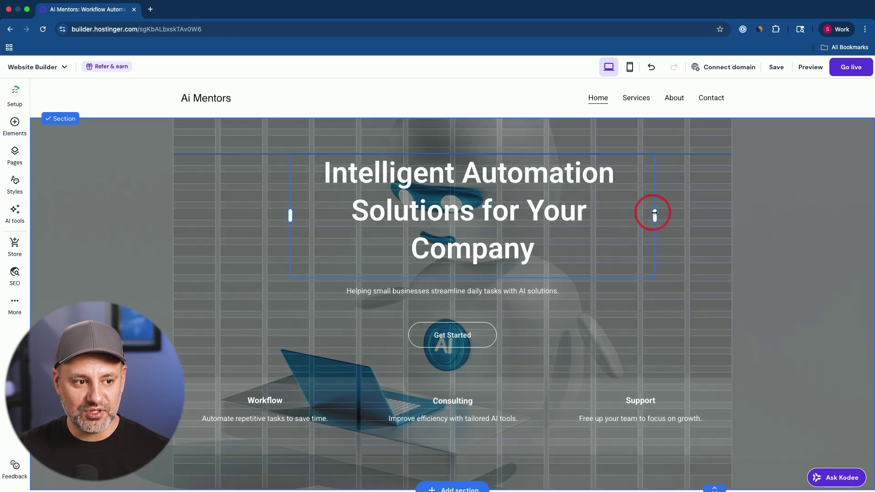
drag(291, 197, 219, 199)
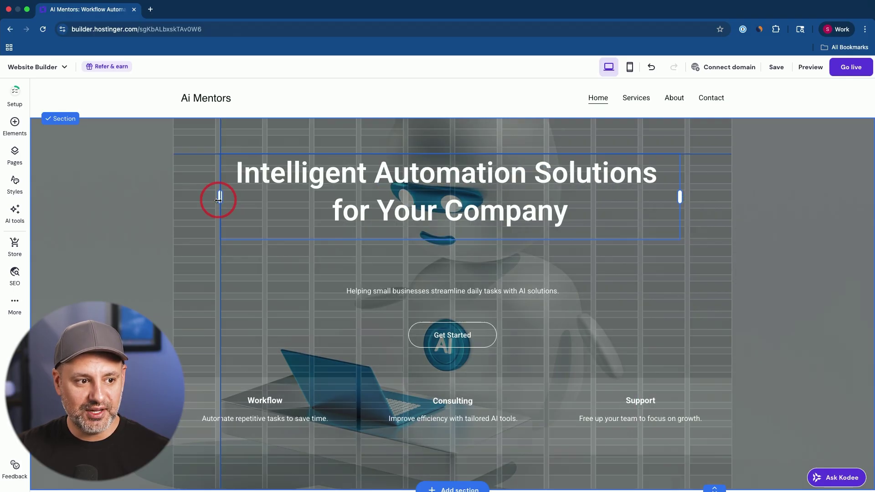
click(410, 195)
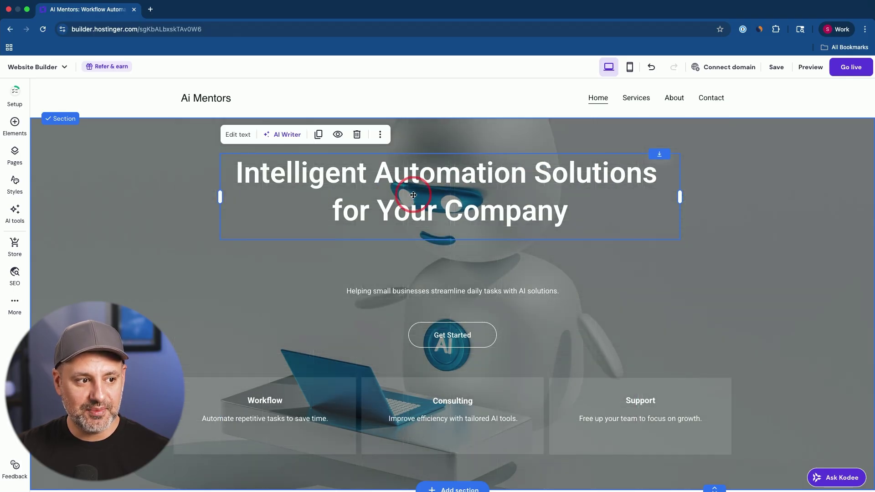
double_click(413, 172)
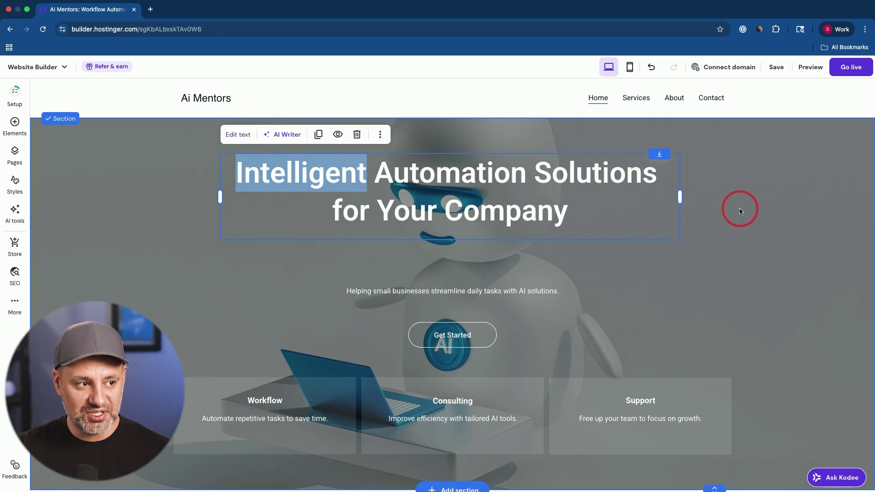
click(196, 195)
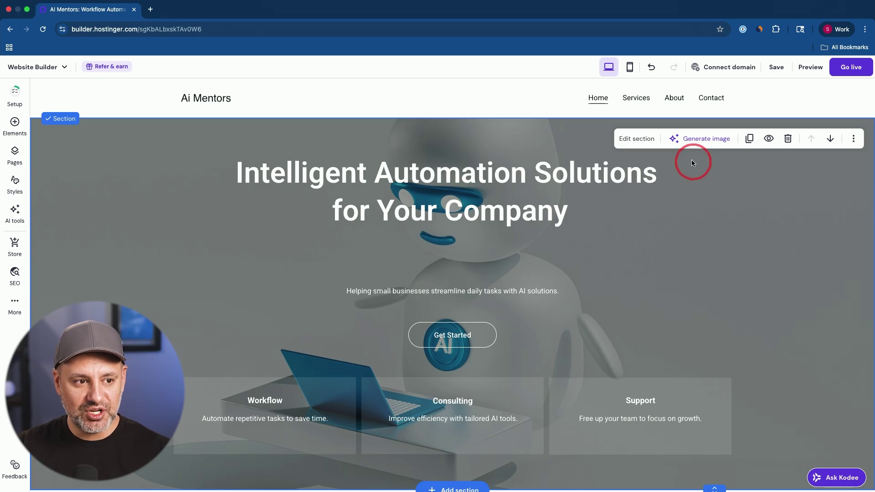
click(714, 144)
Generate two geometric AI background images from a description, one filling the hero
click(727, 150)
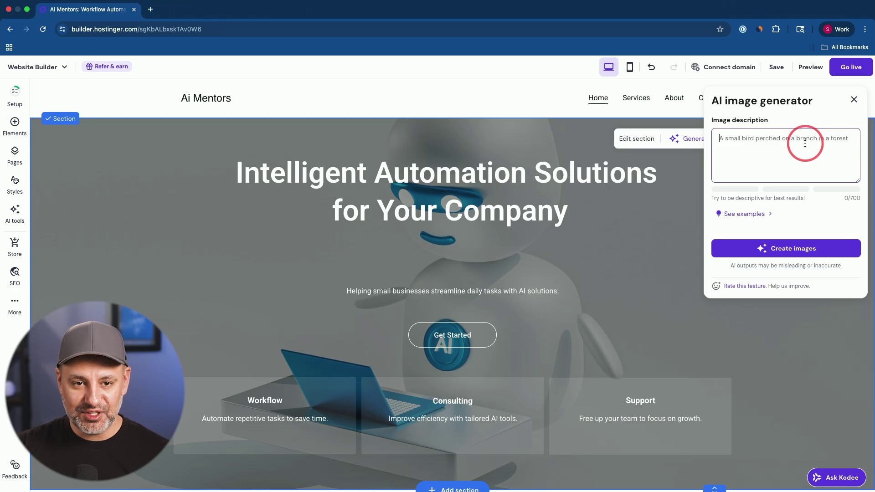
text(light minimal AI background with geometric shapes.)
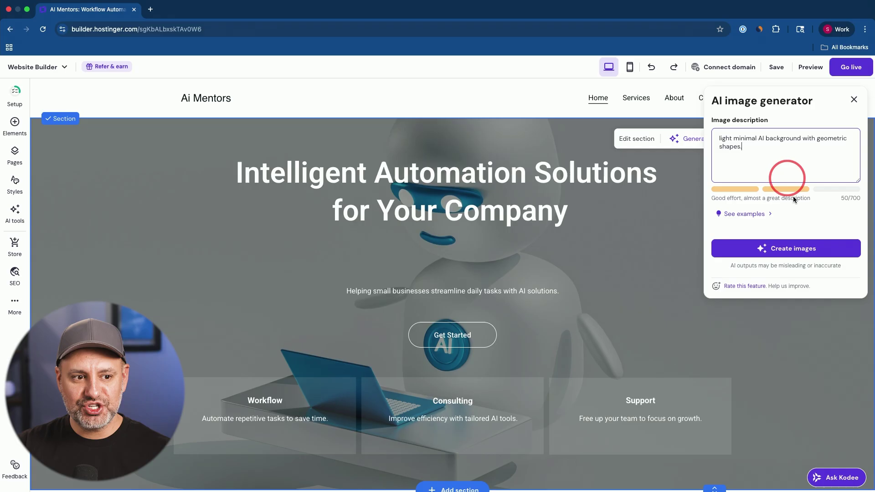
click(792, 250)
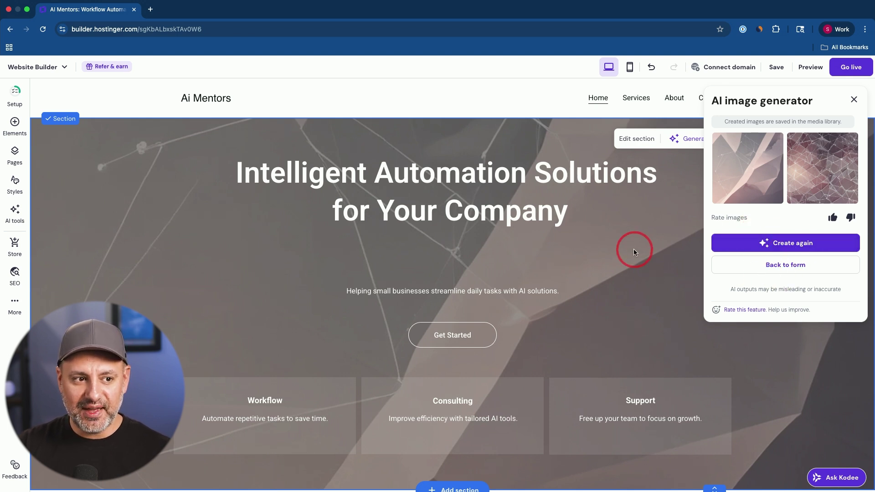
Set the glowing-network video as the hero background with a 91% overlay
click(853, 99)
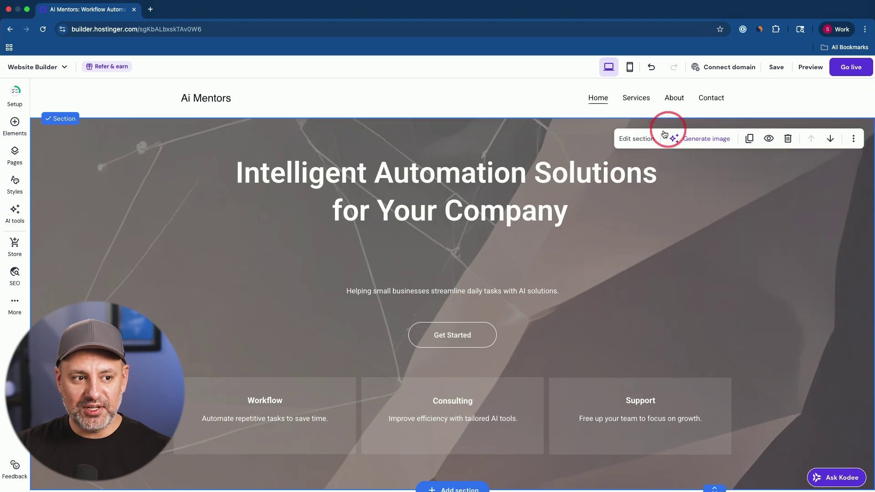
click(636, 139)
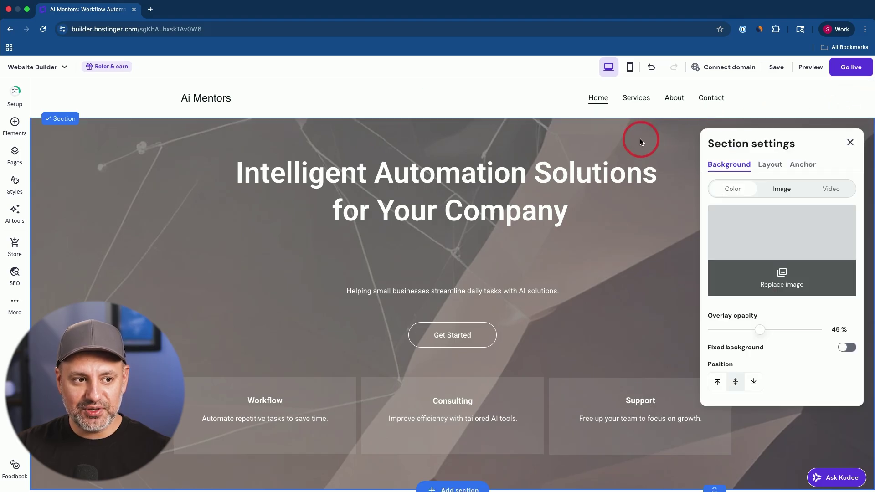
click(782, 189)
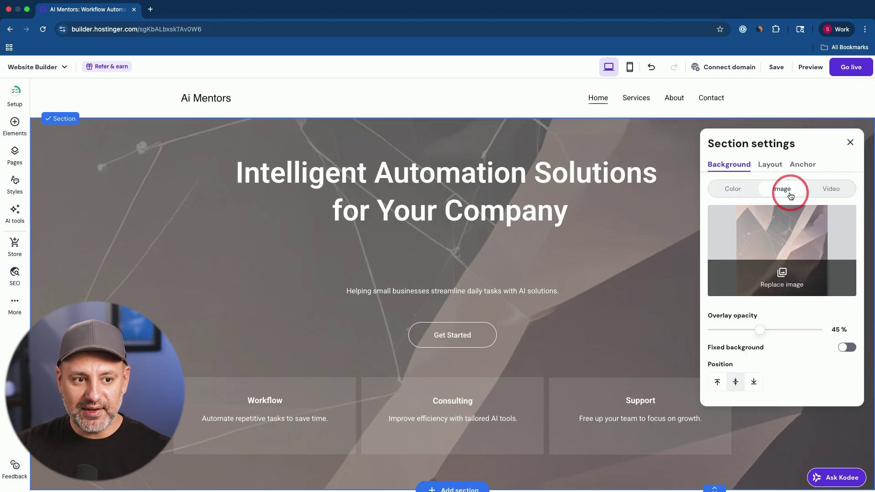
click(827, 189)
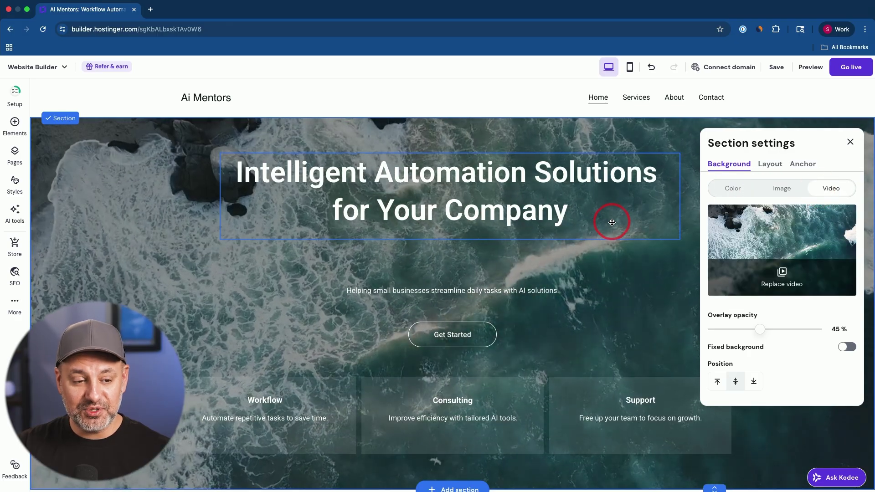
click(748, 284)
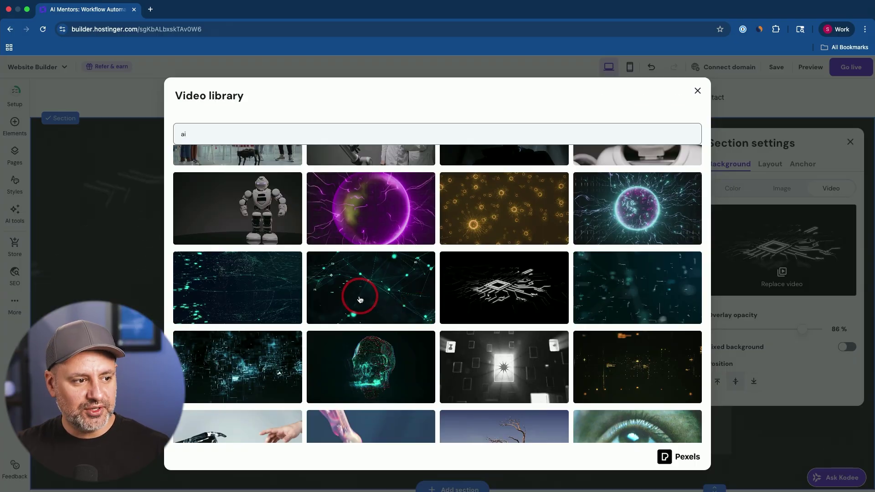
click(359, 298)
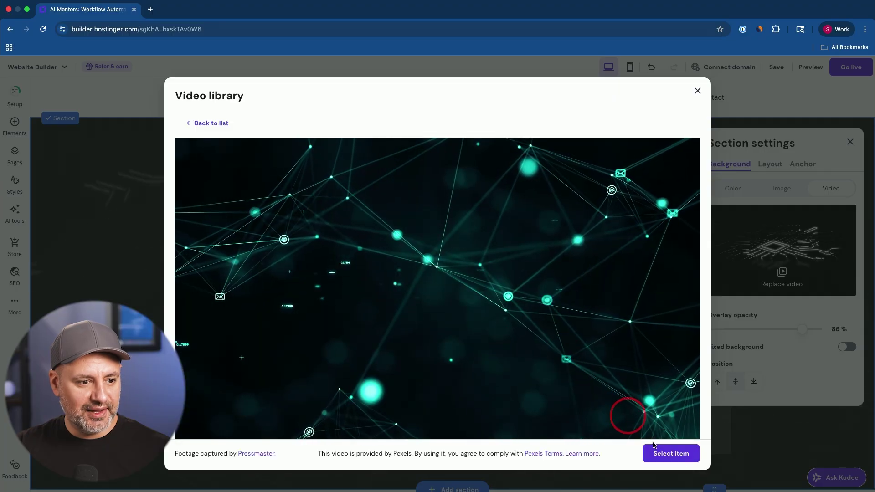
click(667, 453)
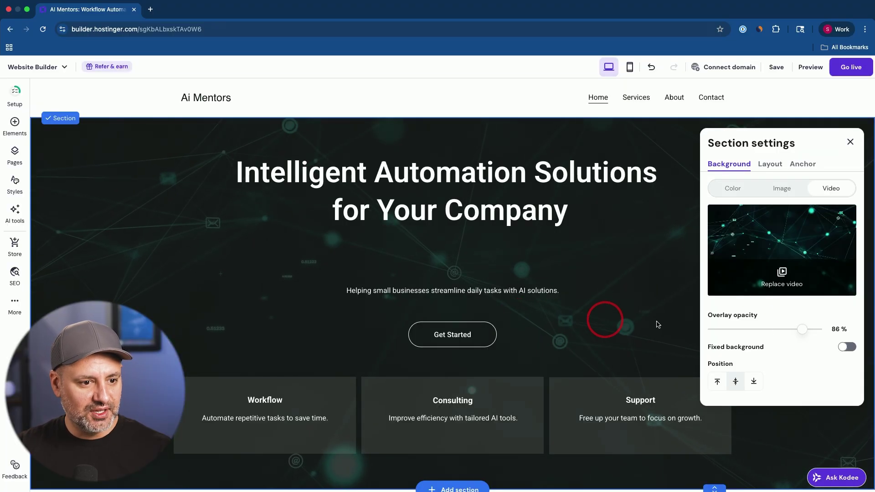
mouse_move(802, 329)
mouse_down()
mouse_move(726, 333)
mouse_move(815, 330)
mouse_move(806, 330)
mouse_up()
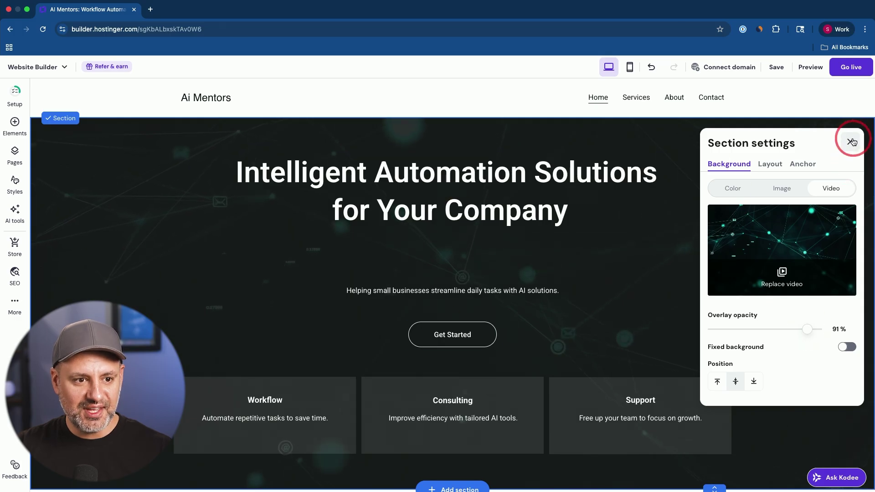
click(851, 142)
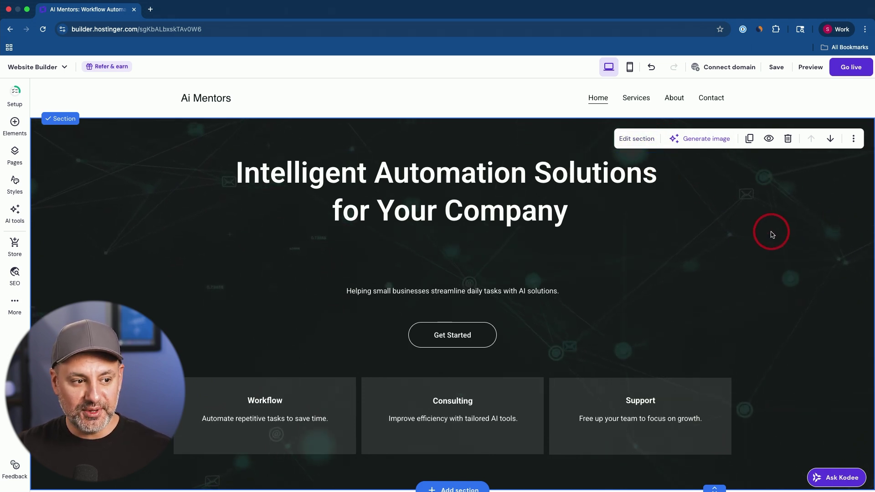
Fill the hero Get Started button with the website's blue colour
click(449, 335)
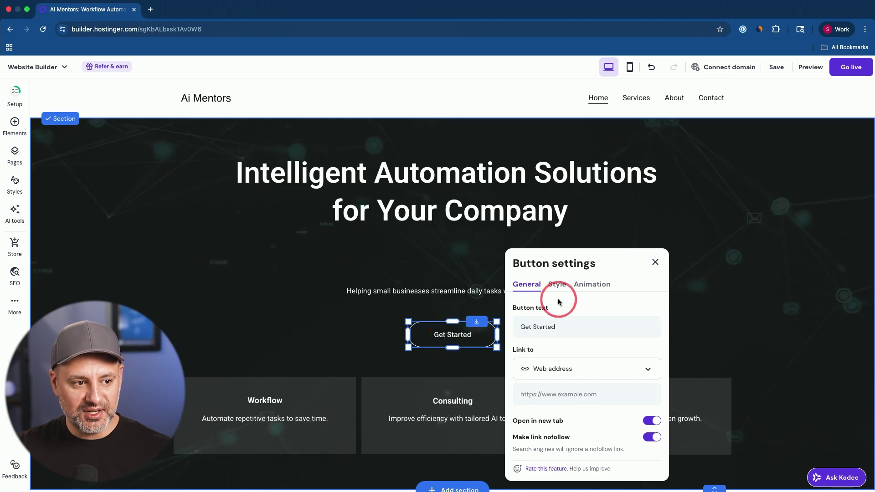
click(557, 285)
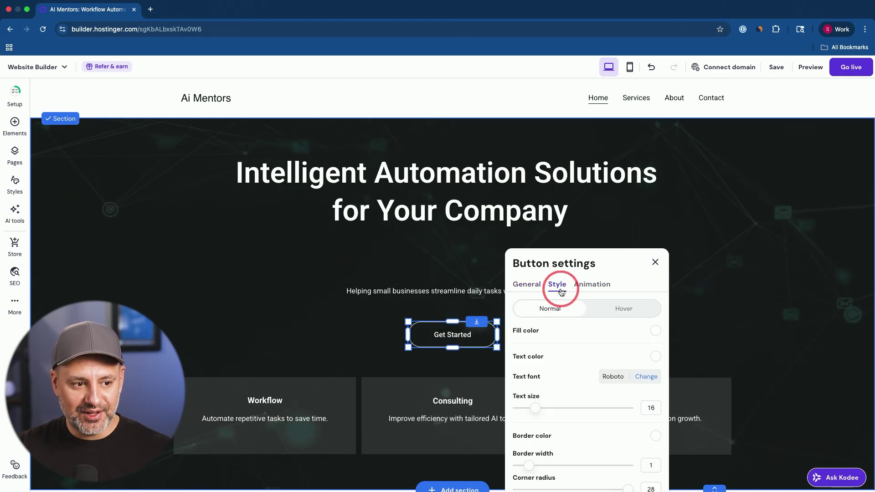
click(633, 333)
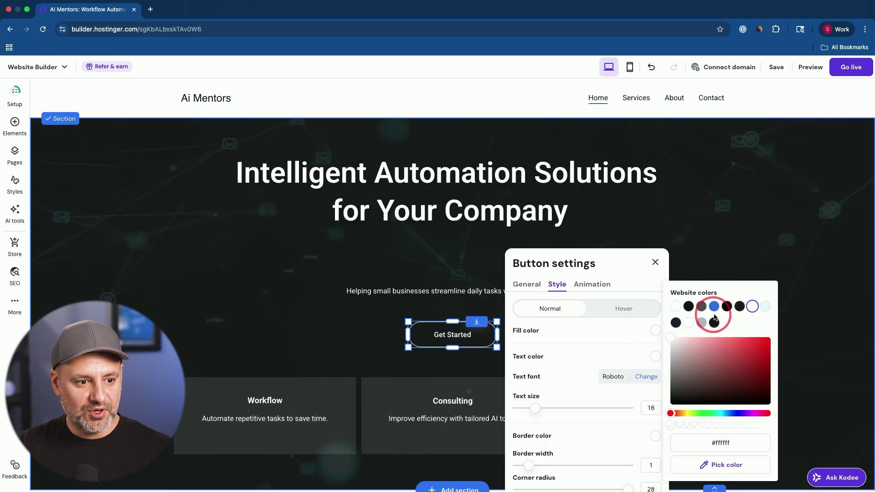
click(714, 306)
click(750, 254)
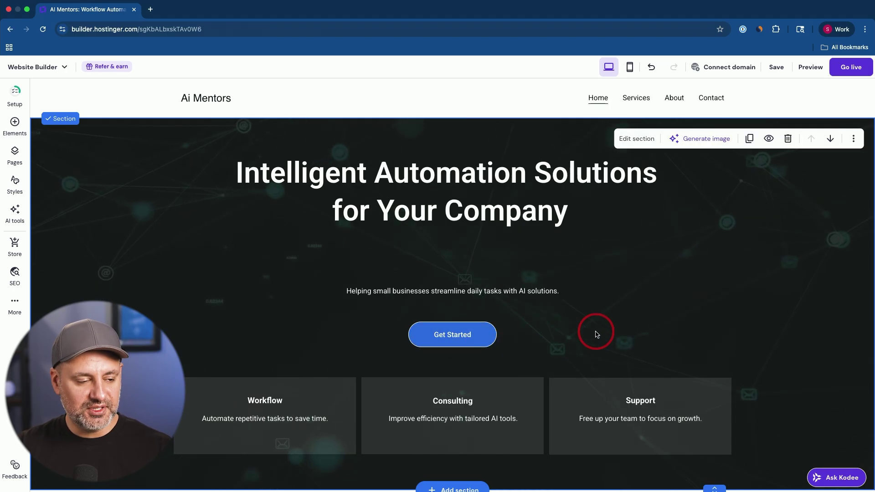
scroll(596, 333, down, 4)
scroll(595, 332, up, 4)
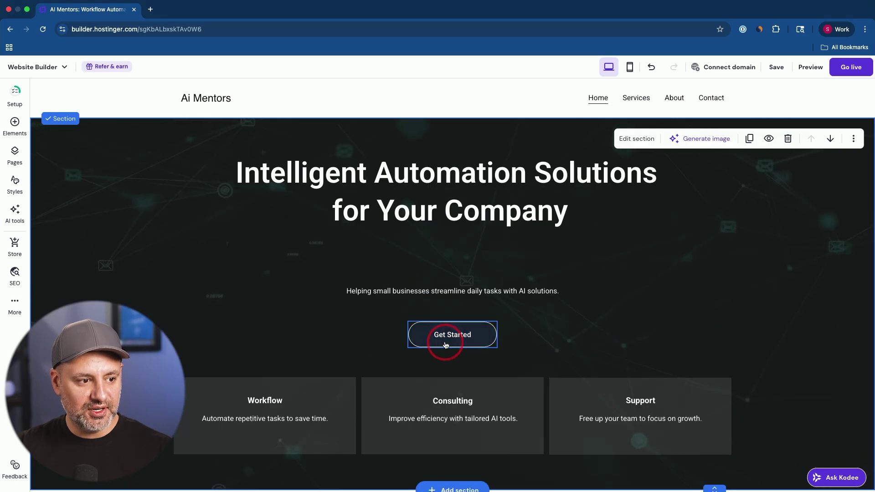
scroll(629, 335, down, 5)
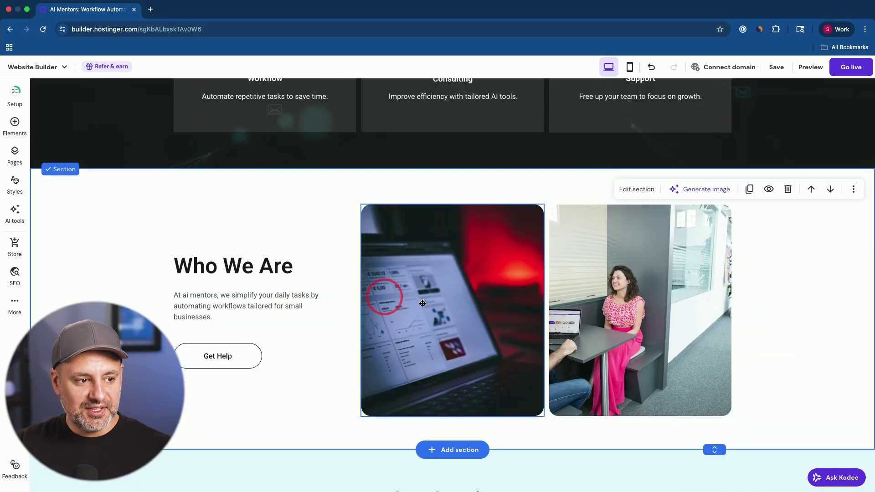
scroll(311, 377, down, 5)
scroll(310, 377, down, 5)
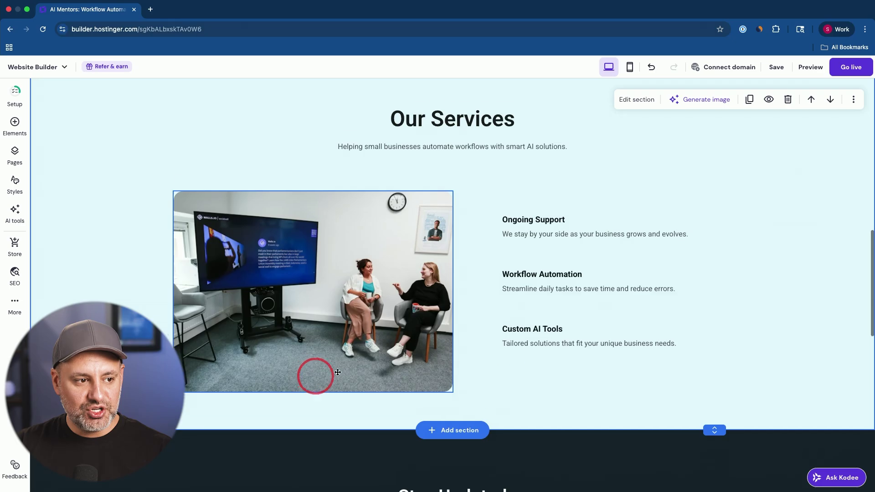
click(16, 210)
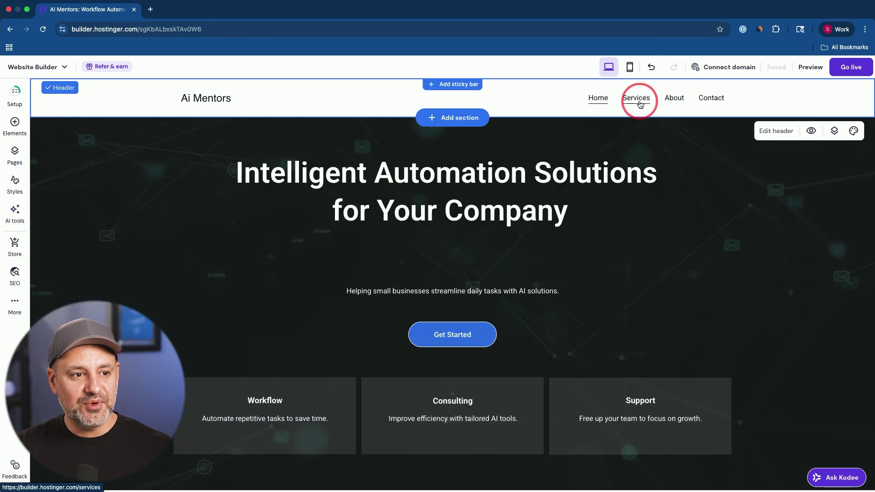
click(636, 97)
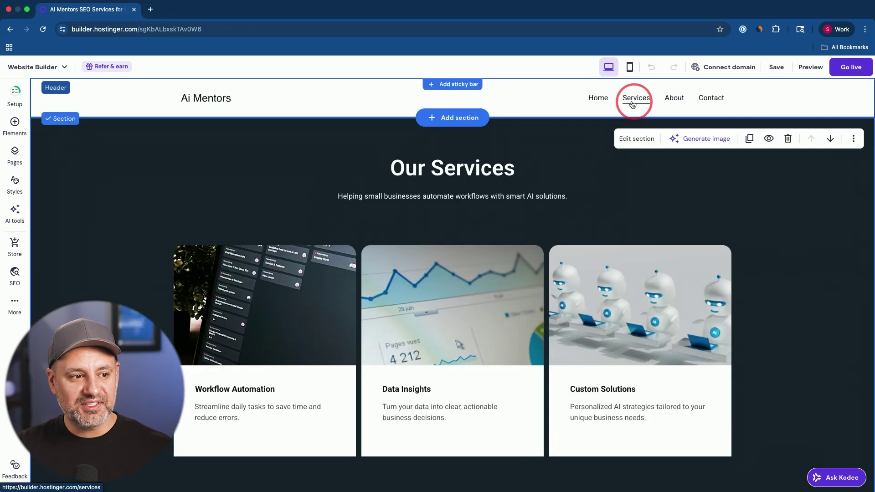
click(675, 97)
click(711, 97)
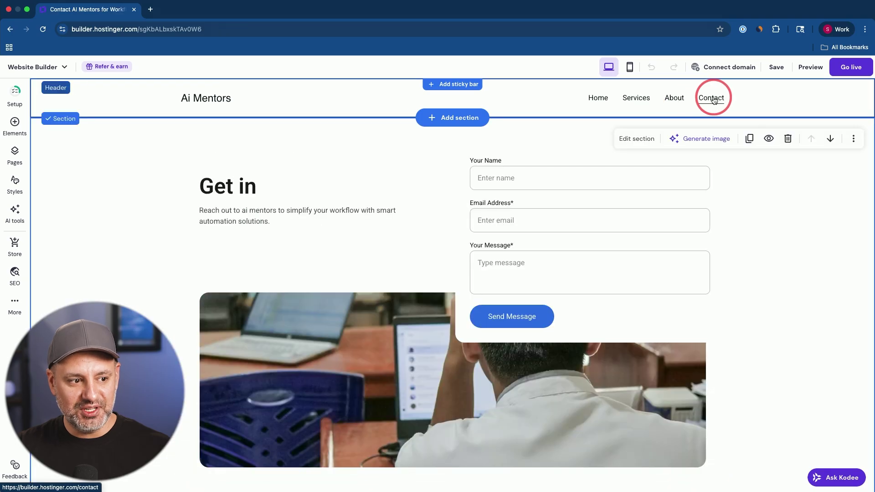
click(599, 97)
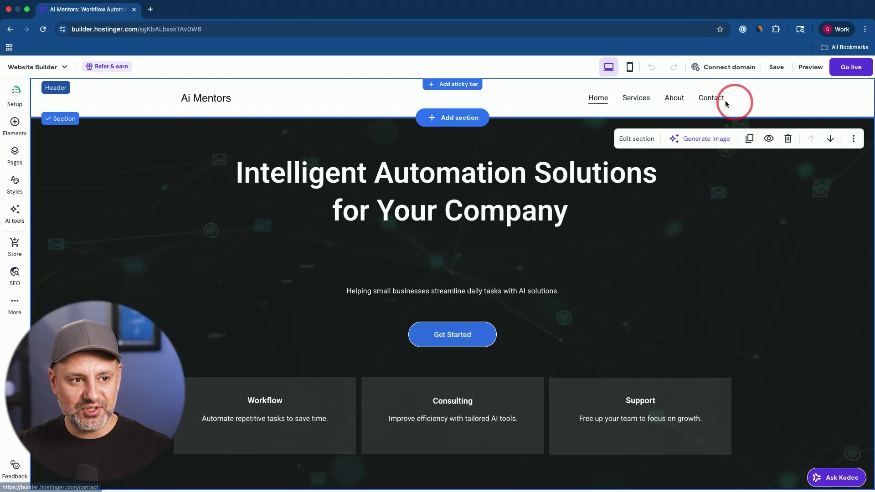
click(630, 68)
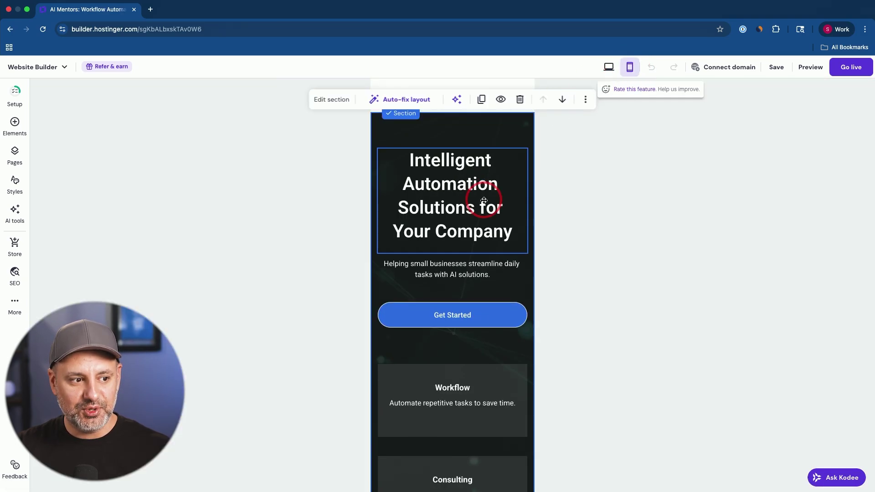
scroll(490, 207, down, 2)
scroll(490, 206, down, 5)
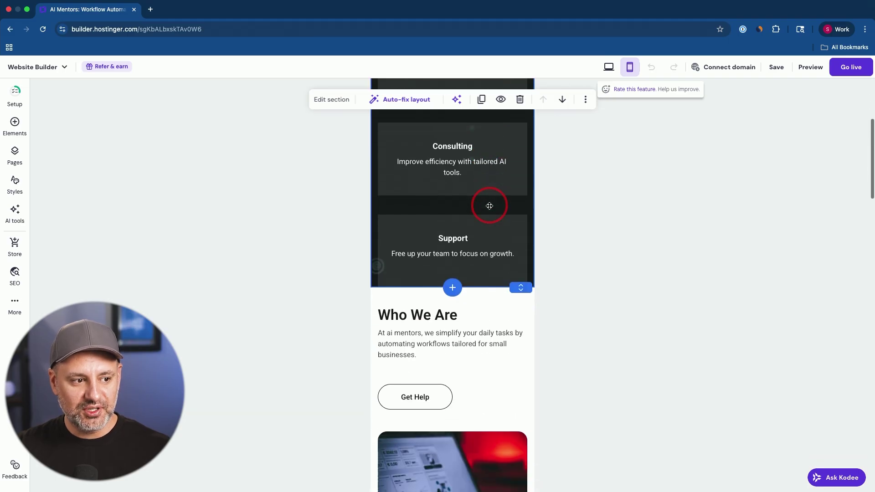
scroll(490, 207, down, 2)
scroll(489, 206, down, 5)
scroll(490, 207, down, 3)
scroll(489, 206, up, 5)
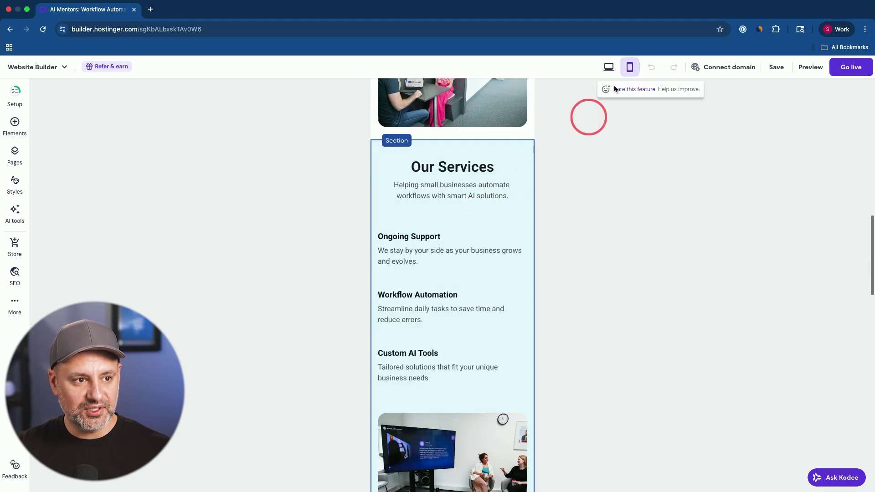
scroll(489, 207, up, 5)
click(608, 68)
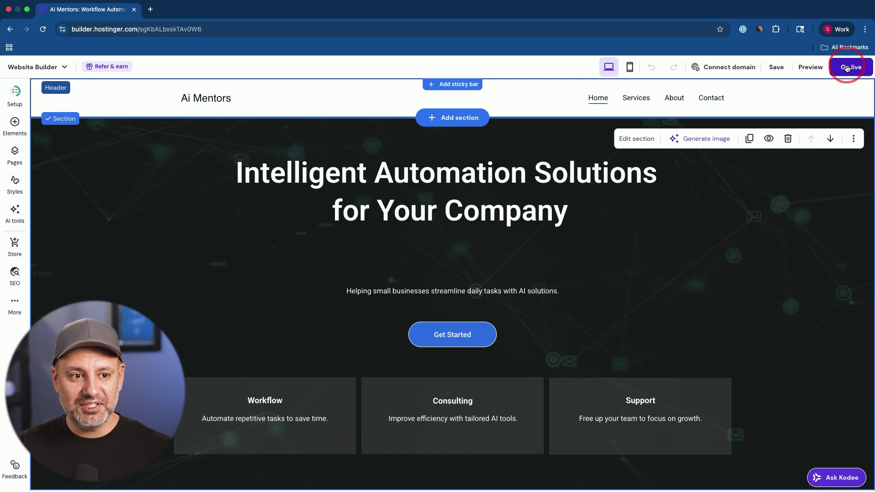
click(848, 69)
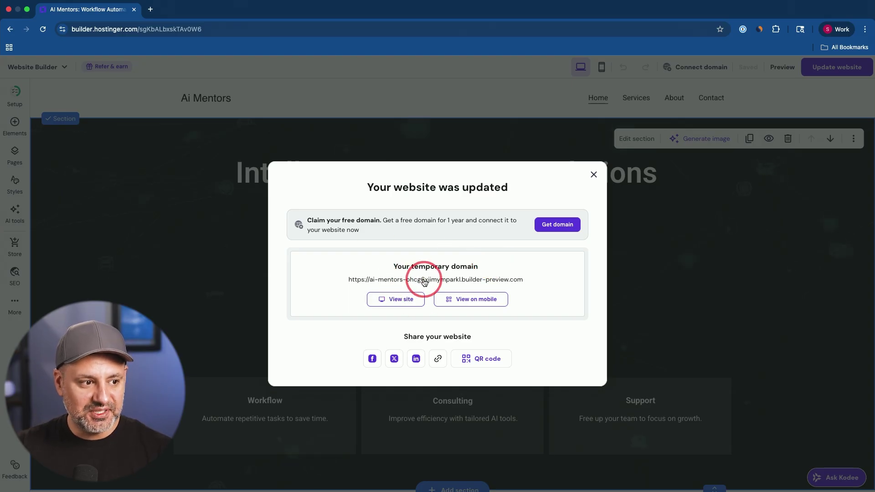
View the live Ai Mentors site on its temporary domain, then return to the builder
click(395, 299)
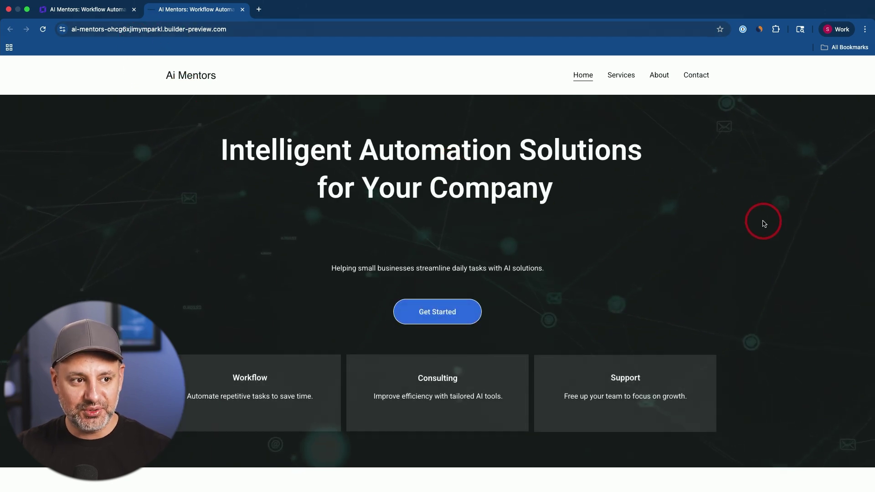
scroll(763, 222, down, 10)
scroll(764, 222, down, 5)
scroll(763, 223, up, 4)
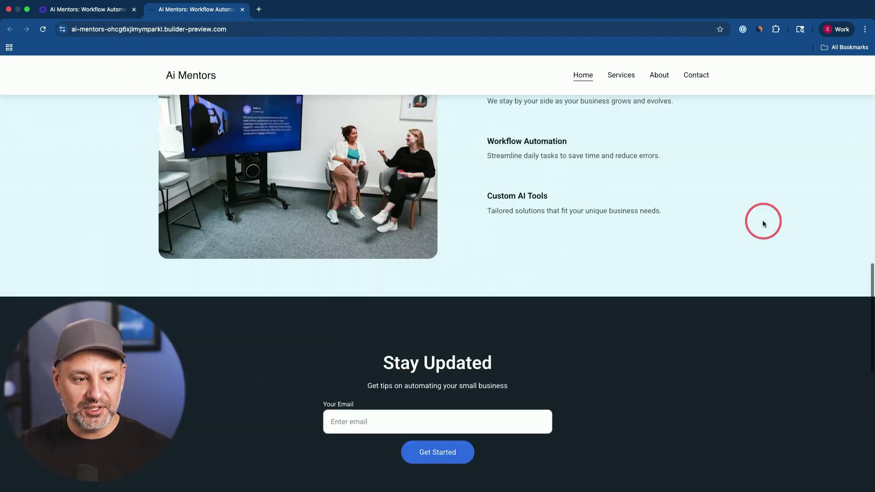
scroll(764, 223, up, 10)
key(ctrl+Tab)
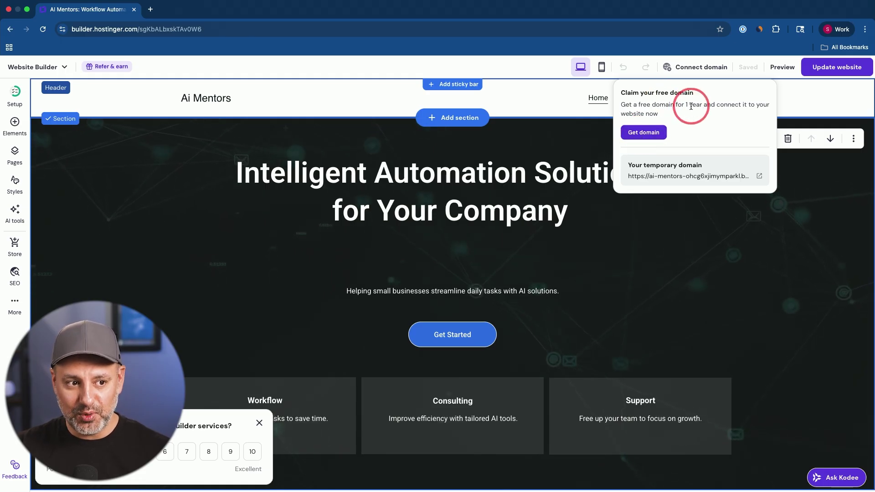
Dismiss the free-domain offer popover in the Ai Mentors editor
click(643, 132)
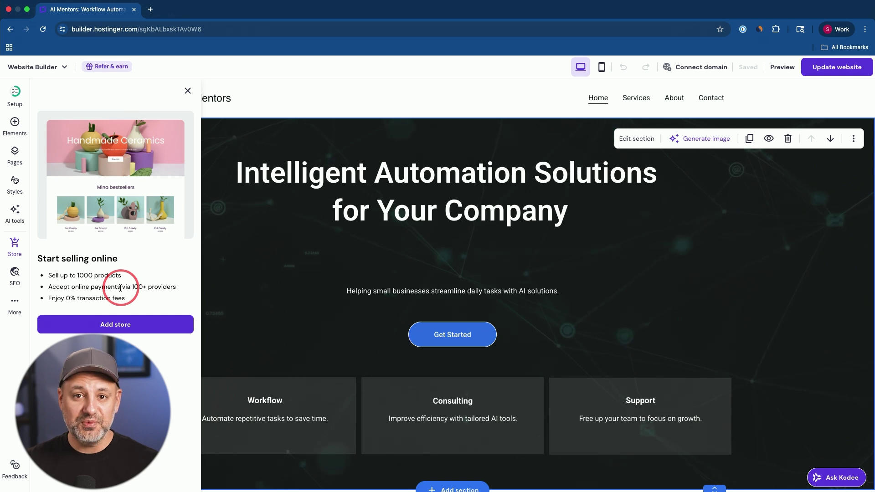
Close the online store panel, then look through the SEO overview and the More settings menu
click(14, 247)
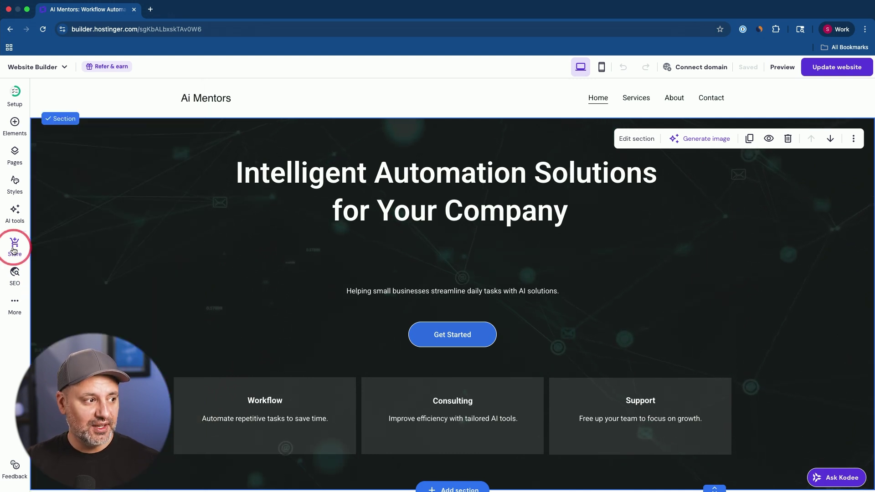
click(14, 274)
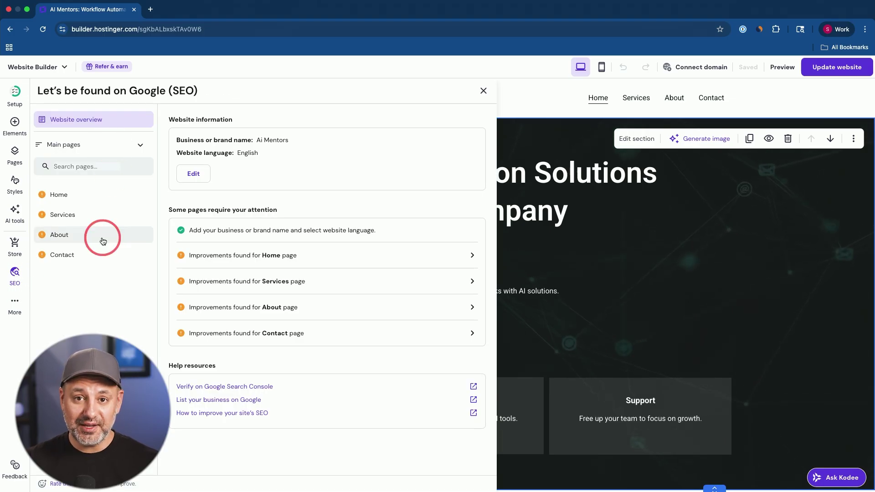
click(15, 299)
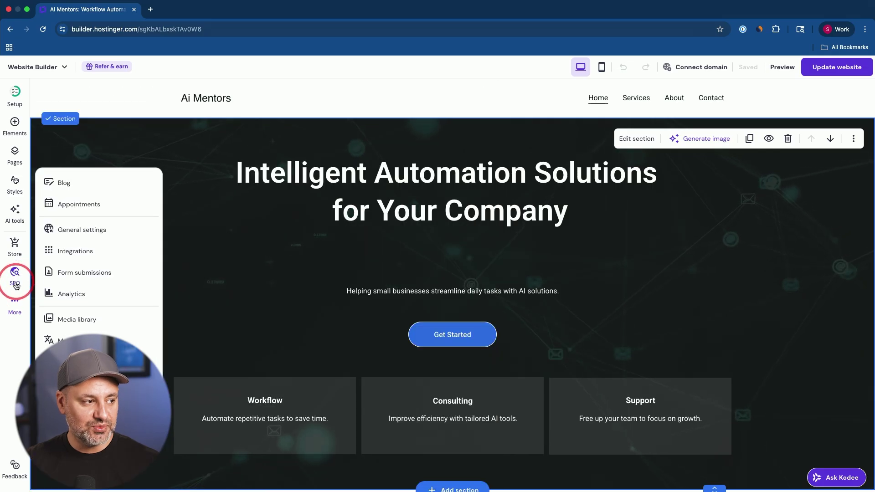
click(176, 153)
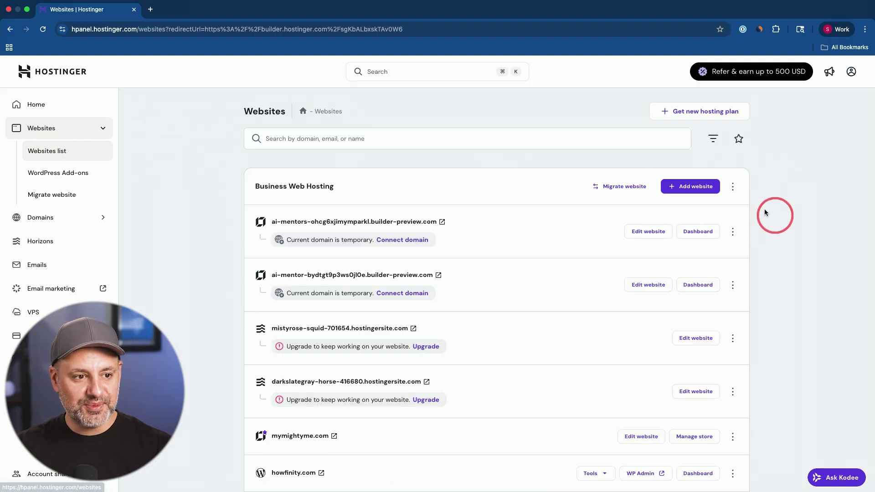
Add a new website and choose Hostinger Horizons to build it
click(692, 188)
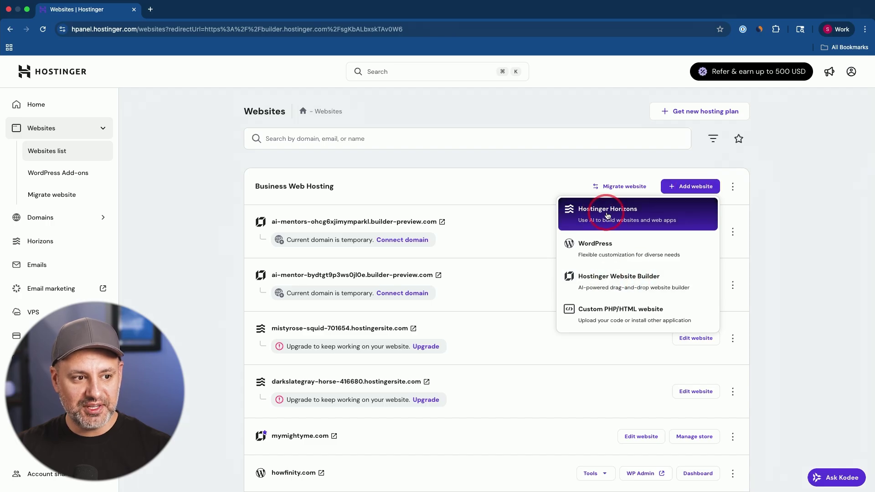
click(645, 216)
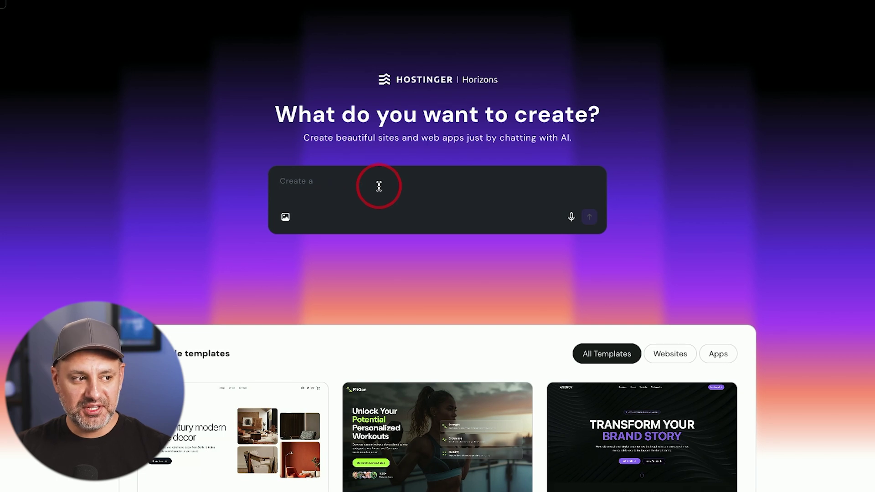
Paste the InsightBot SaaS homepage description into the Horizons prompt and edit it
click(379, 187)
text(Homepage for a SaaS product called InsightBot that helps businesses visualize data with simple dashboards)
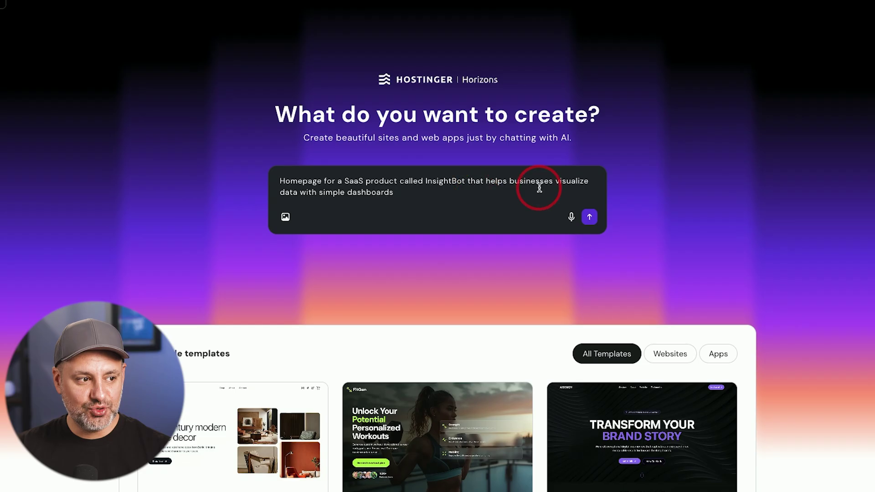
scroll(772, 197, down, 1)
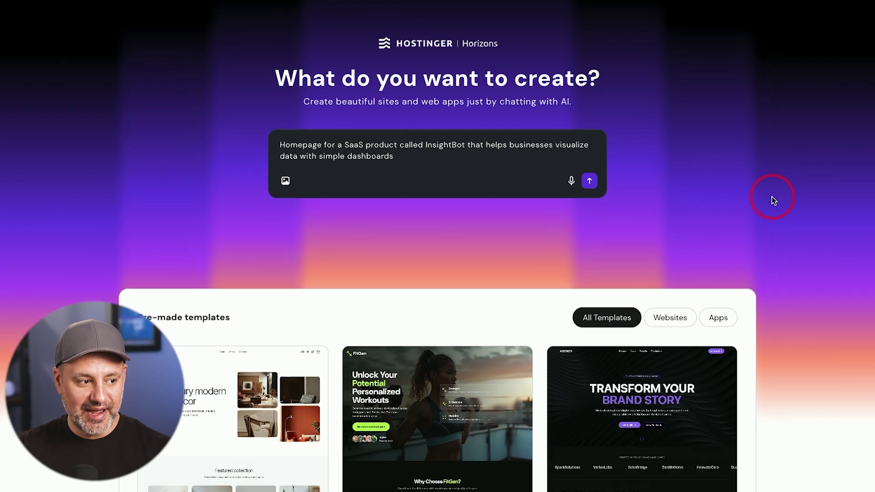
scroll(514, 284, up, 1)
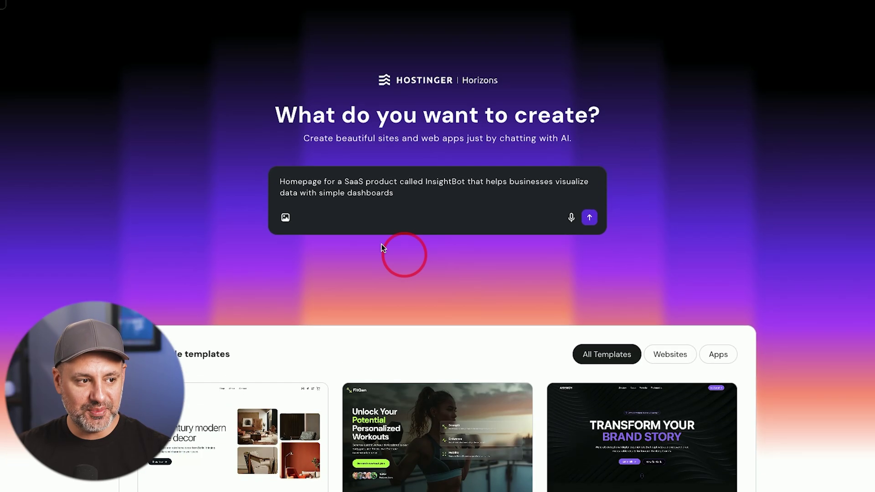
click(395, 193)
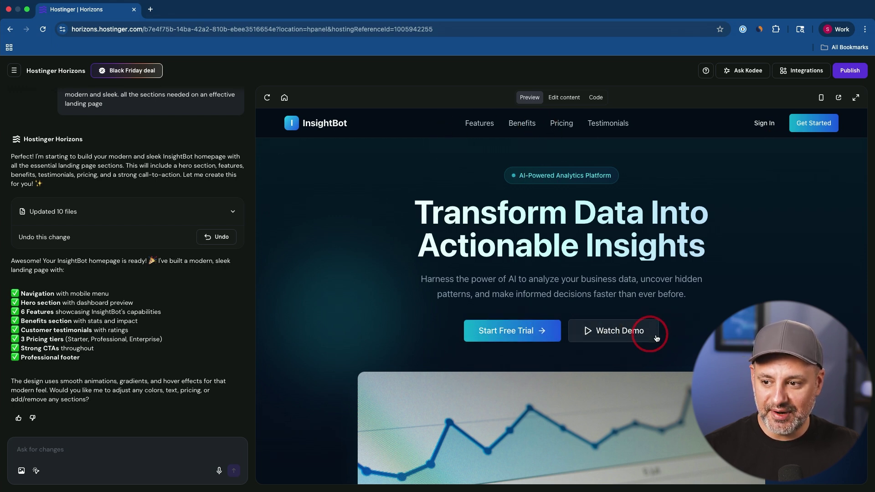
scroll(628, 331, down, 3)
scroll(571, 410, down, 4)
scroll(571, 411, down, 4)
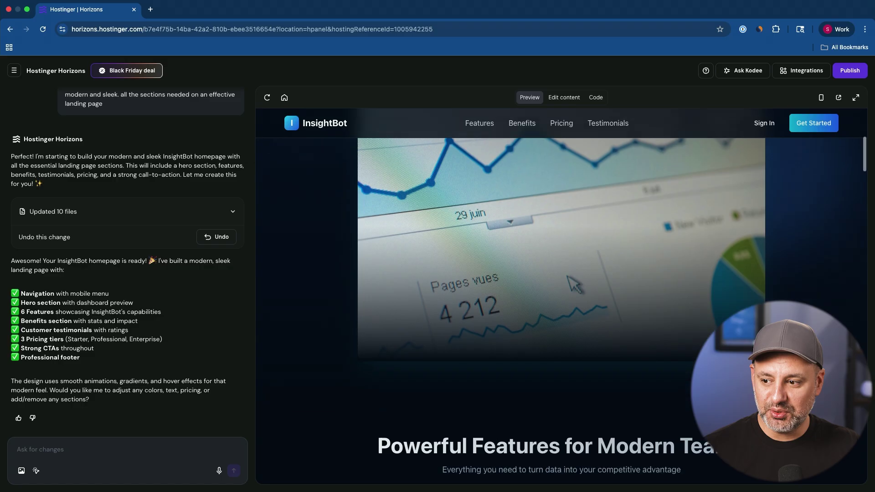
scroll(572, 411, down, 6)
scroll(571, 342, down, 5)
scroll(572, 342, down, 2)
scroll(571, 342, down, 5)
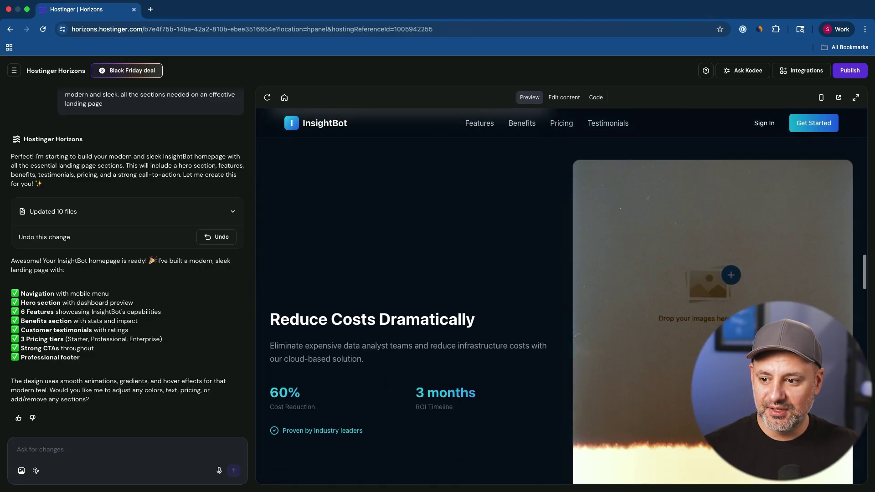
scroll(571, 341, down, 2)
scroll(571, 342, down, 5)
scroll(571, 342, down, 4)
scroll(571, 343, down, 5)
scroll(571, 341, down, 4)
scroll(571, 342, down, 5)
scroll(572, 341, down, 4)
scroll(571, 342, down, 4)
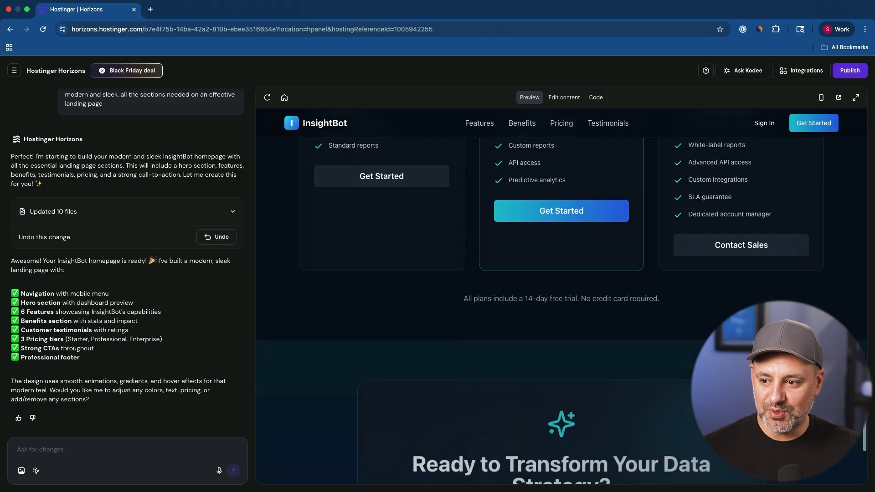
scroll(571, 341, down, 4)
scroll(572, 342, down, 2)
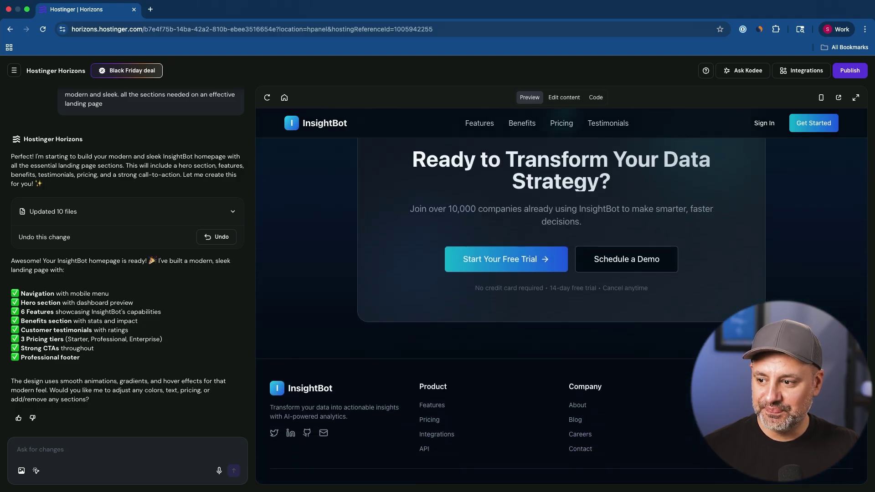
scroll(572, 341, down, 1)
scroll(572, 342, up, 1)
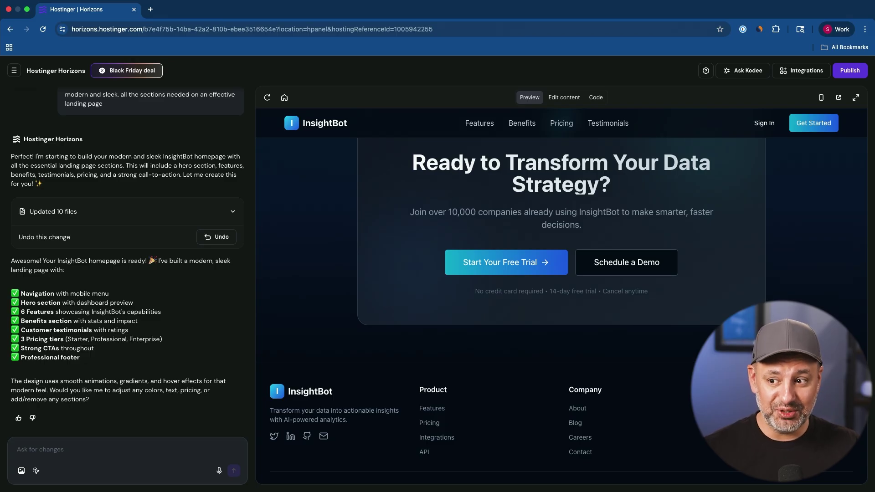
scroll(572, 343, up, 2)
scroll(571, 342, up, 2)
scroll(572, 342, up, 4)
scroll(571, 342, up, 10)
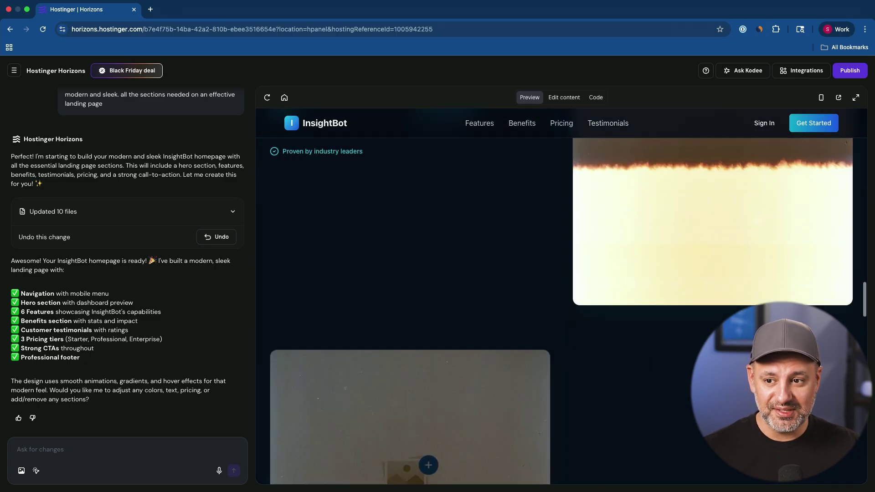
click(820, 97)
click(820, 98)
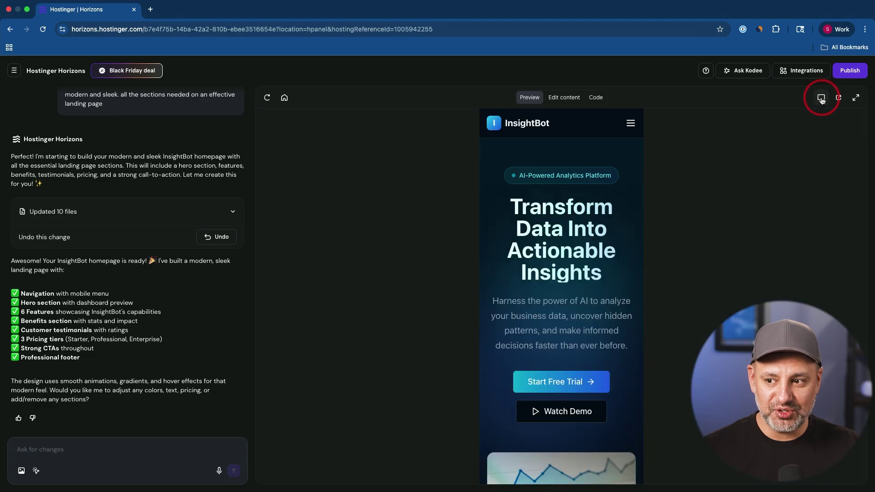
scroll(583, 250, down, 5)
scroll(583, 250, down, 3)
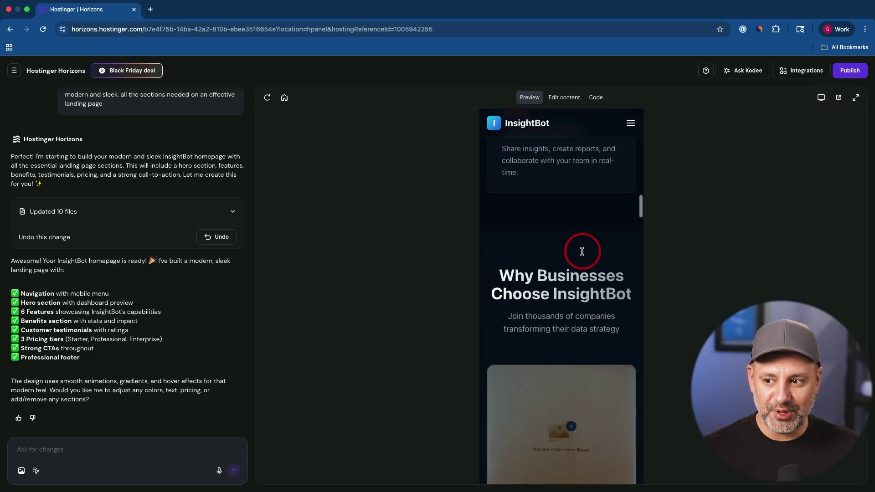
scroll(582, 251, down, 5)
scroll(581, 251, down, 5)
scroll(581, 251, down, 5)
click(838, 97)
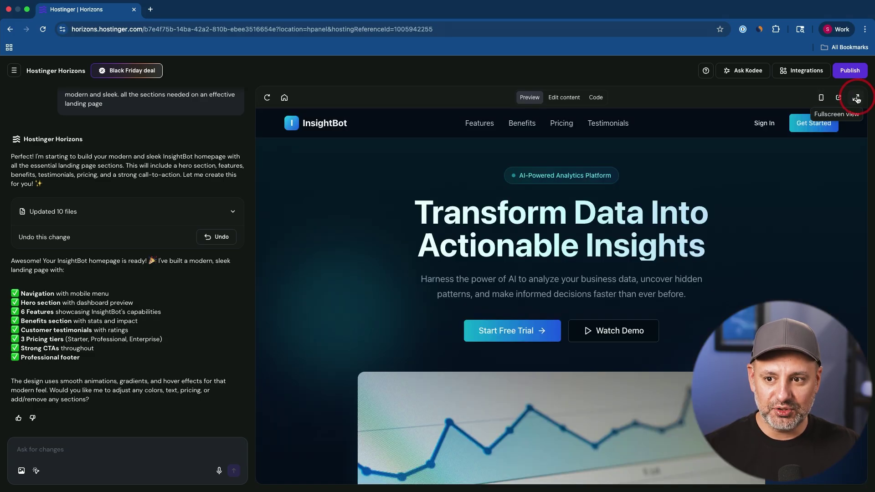
click(856, 97)
scroll(764, 191, down, 5)
scroll(763, 191, down, 5)
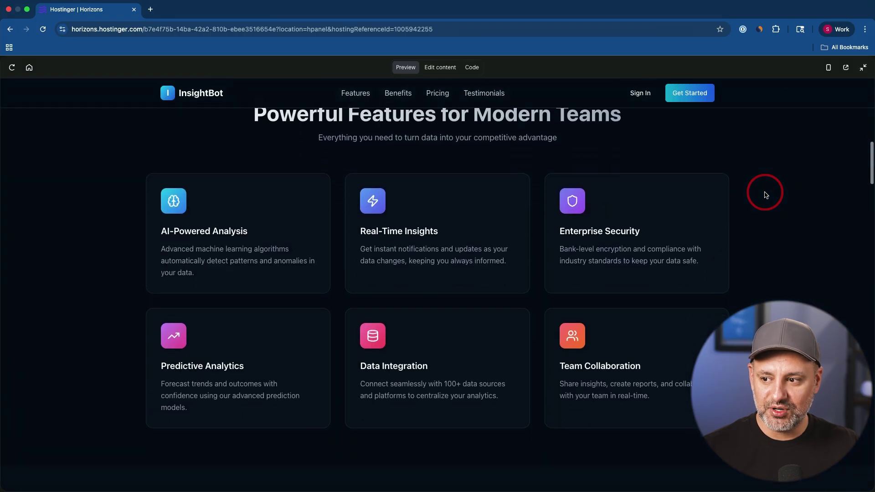
scroll(765, 195, up, 10)
click(863, 67)
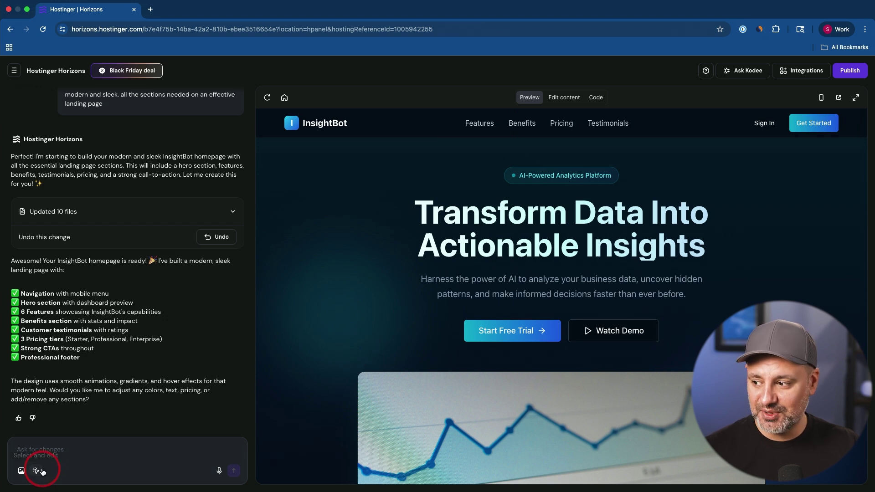
Ask Horizons to recreate the same InsightBot page in light mode
click(46, 450)
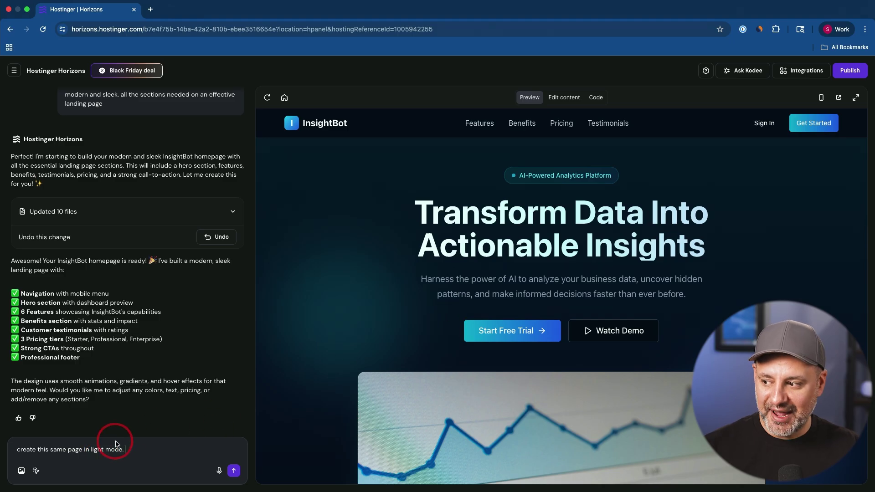
click(233, 470)
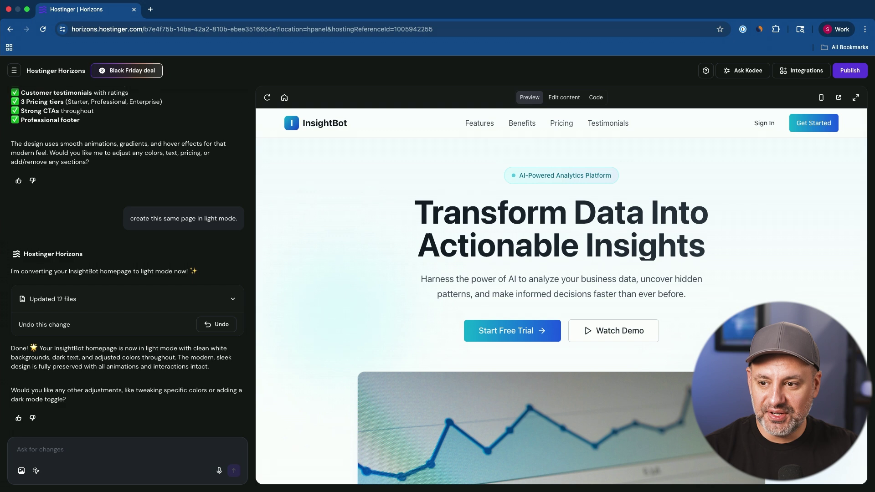
scroll(560, 307, down, 5)
scroll(560, 308, down, 5)
scroll(561, 307, down, 5)
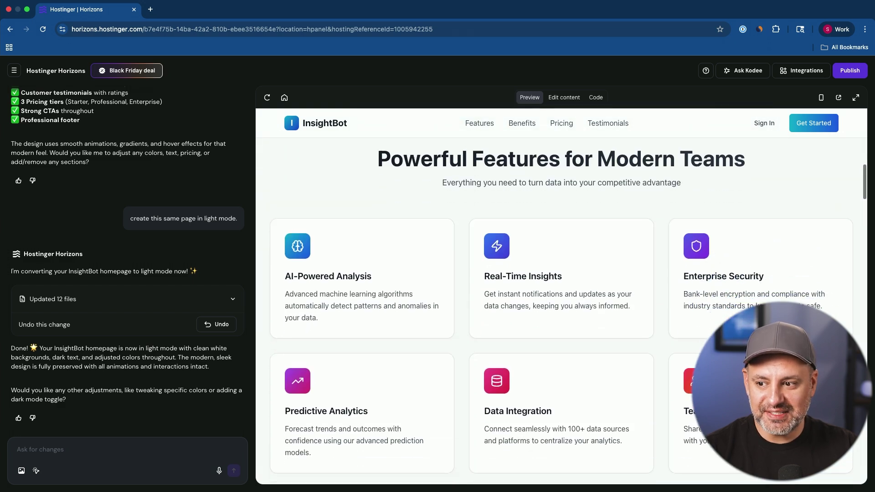
scroll(561, 308, down, 5)
scroll(560, 308, down, 5)
scroll(561, 308, down, 5)
scroll(560, 308, down, 5)
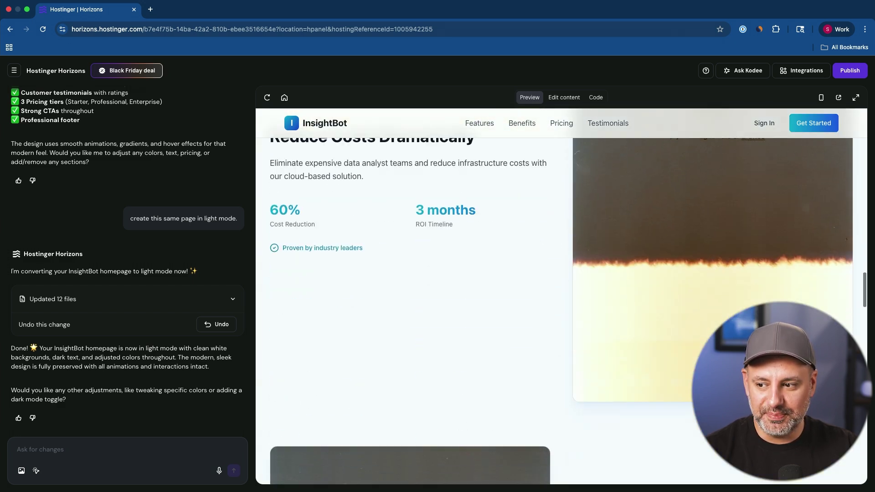
scroll(561, 307, down, 5)
scroll(561, 308, down, 5)
scroll(560, 308, down, 5)
scroll(560, 308, down, 5)
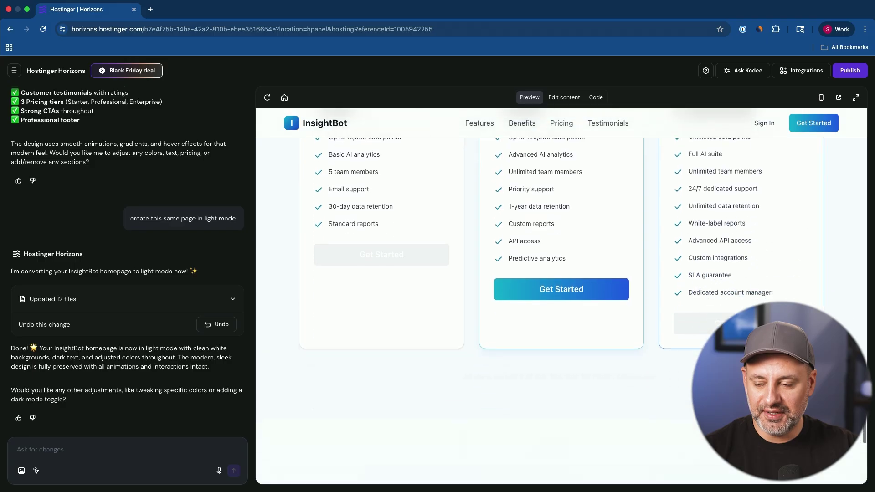
scroll(560, 307, down, 5)
scroll(560, 307, up, 10)
scroll(561, 308, up, 10)
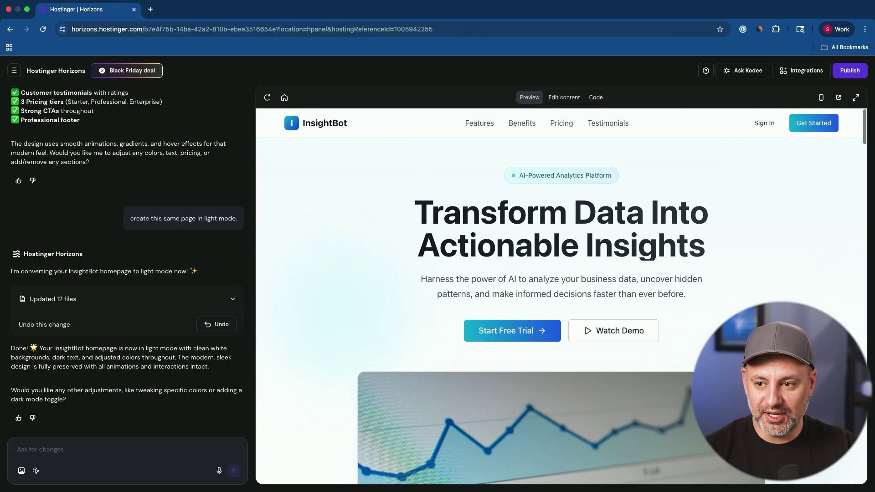
click(134, 448)
text(change the start free trial button to solid blue)
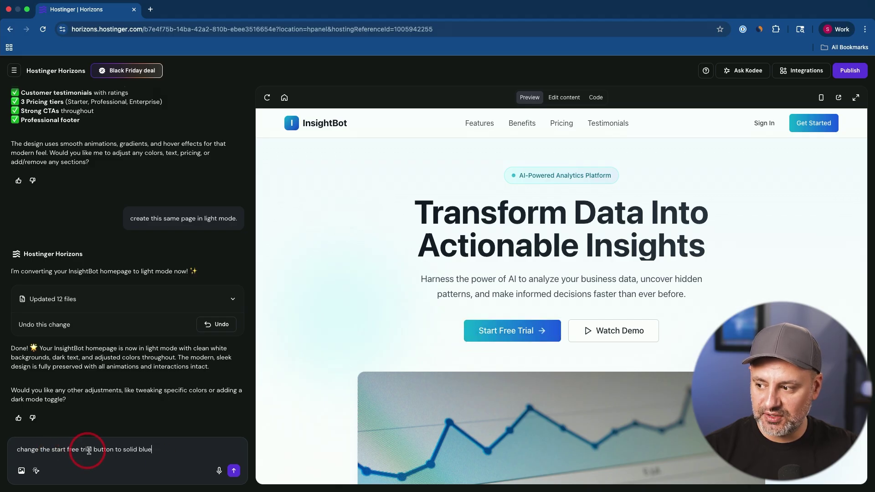
Request solid-blue Start Free Trial buttons and publish the InsightBot site
click(233, 470)
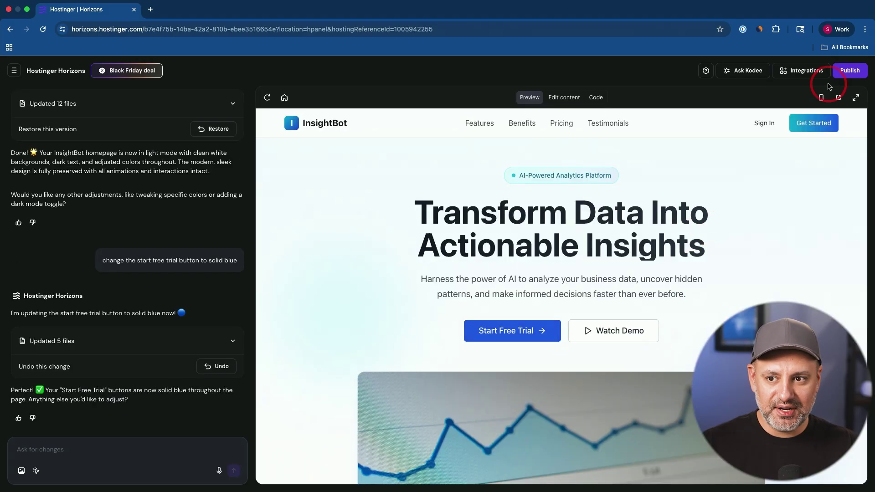
click(850, 72)
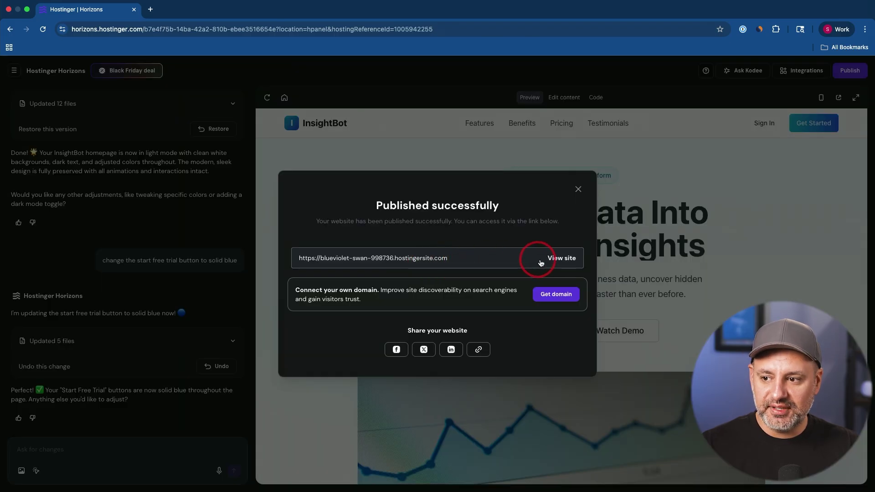
Open the live InsightBot site at blueviolet-swan-998736.hostingersite.com
click(561, 257)
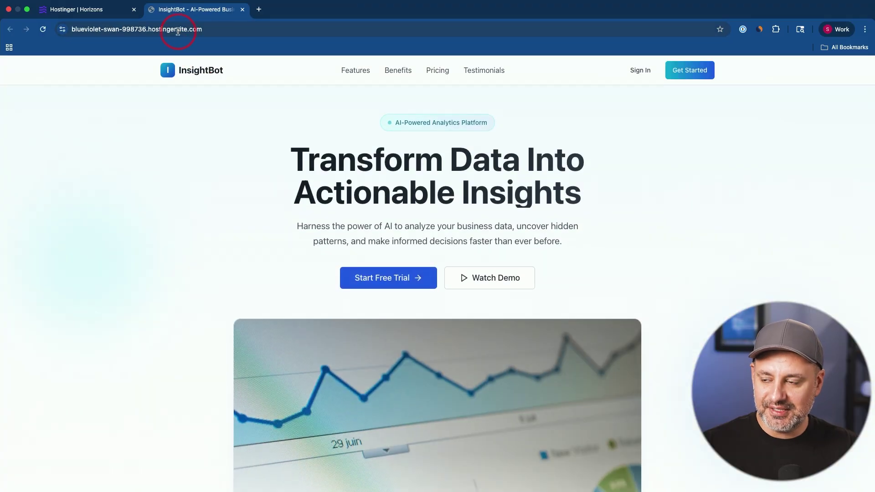
scroll(147, 202, down, 5)
scroll(147, 202, down, 5)
scroll(147, 203, down, 5)
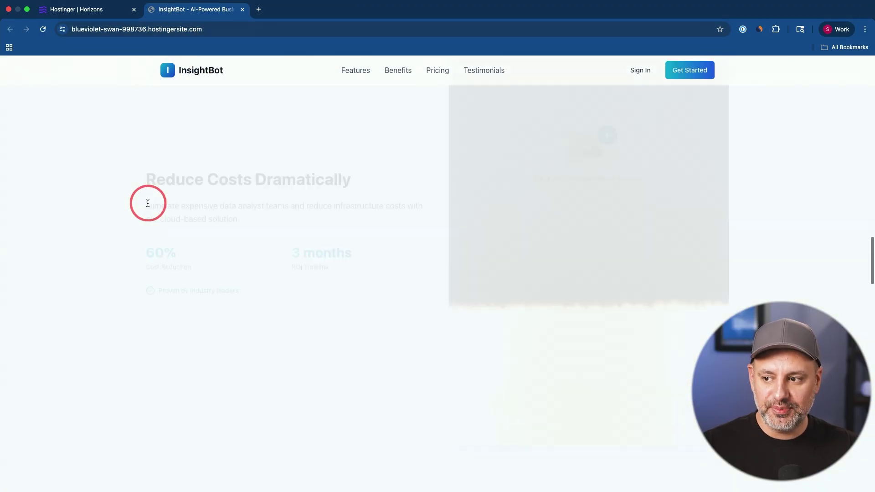
scroll(147, 203, up, 10)
scroll(217, 190, up, 5)
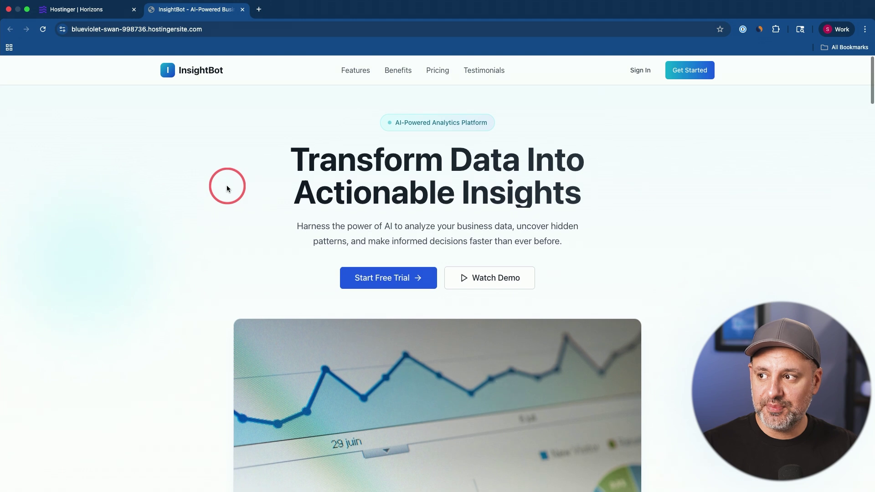